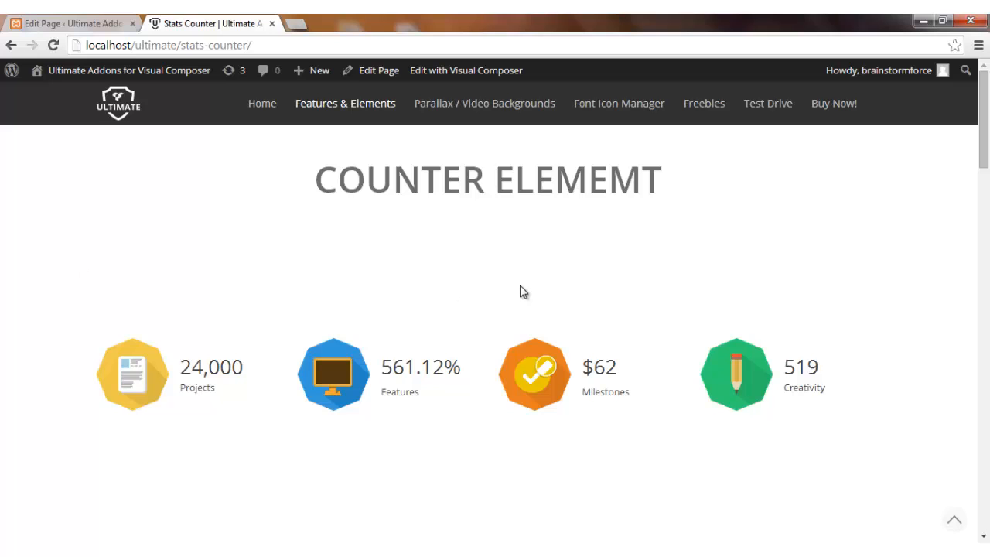
# - Examine the three rows of sample counters on the Stats Counter page, comparing their icon styles and layouts
pyautogui.scroll(-3, 882, 363)
pyautogui.scroll(-3, 882, 364)
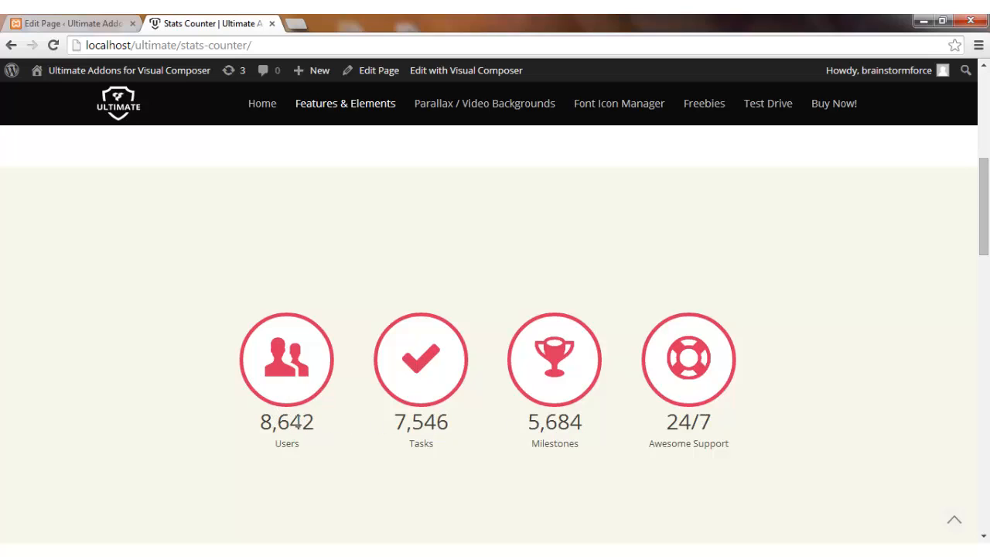
pyautogui.scroll(-7, 297, 421)
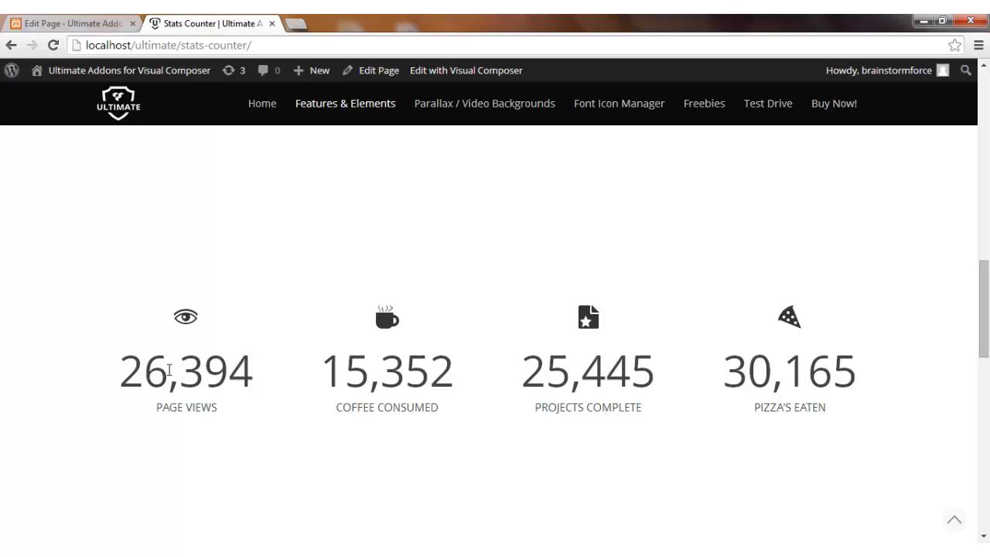
pyautogui.scroll(2, 170, 376)
pyautogui.scroll(3, 170, 376)
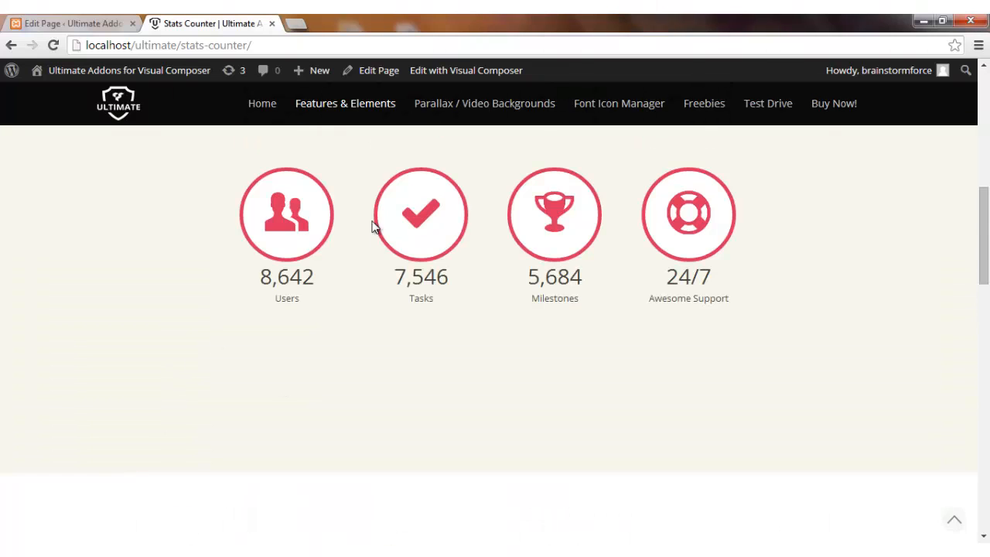
pyautogui.scroll(3, 748, 274)
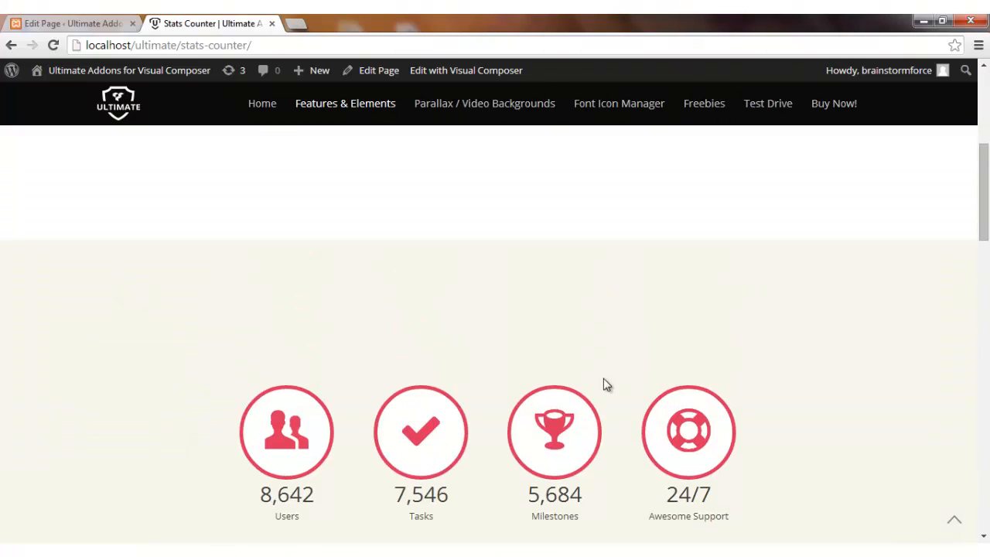
pyautogui.scroll(5, 481, 410)
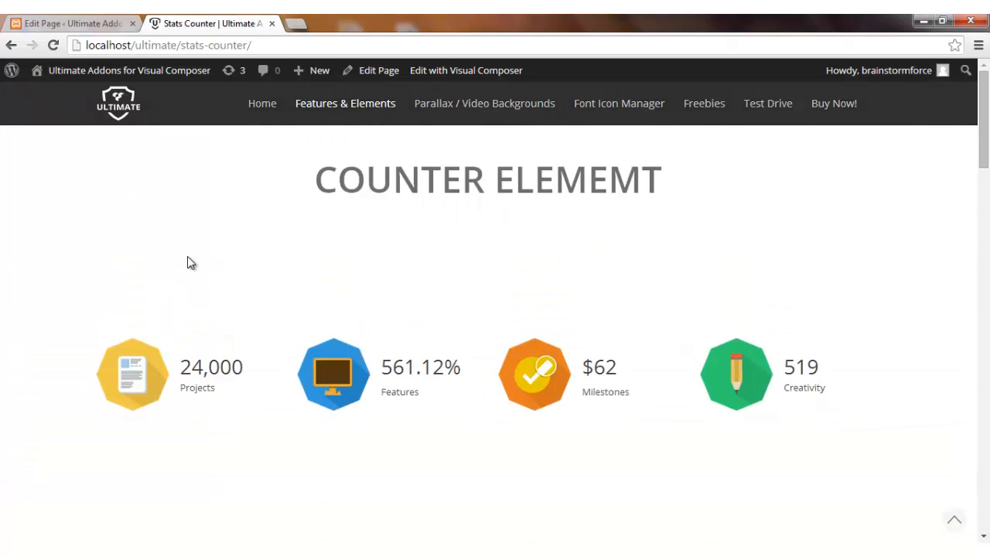
pyautogui.scroll(-2, 281, 313)
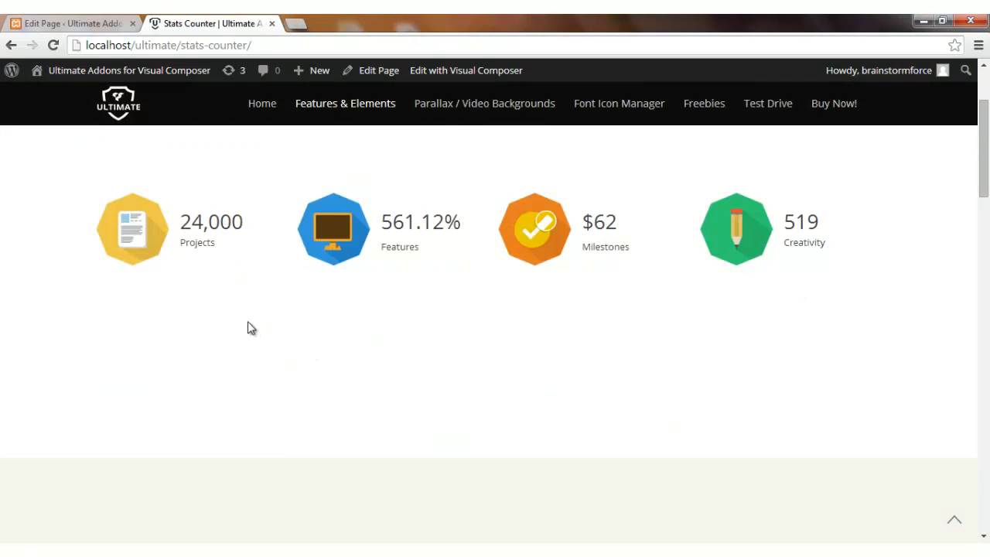
pyautogui.scroll(2, 224, 319)
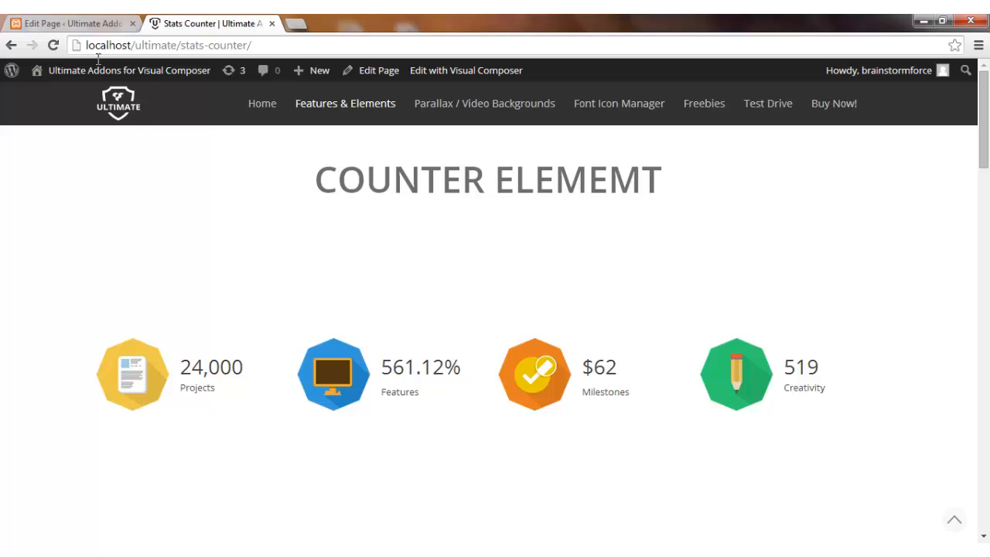
# - Search the Visual Composer element library for "counter" in the page editor, then close the library
pyautogui.click(68, 23)
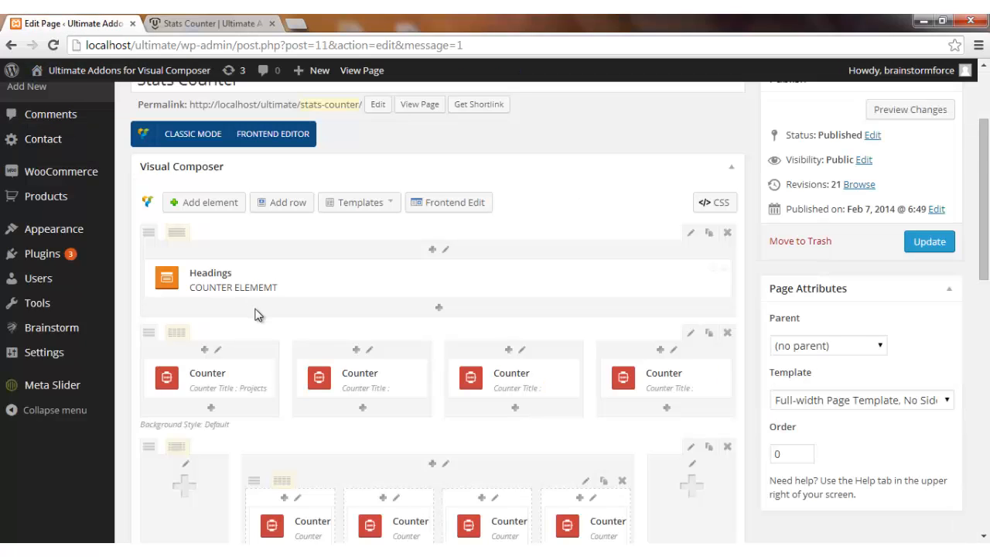
pyautogui.click(217, 211)
pyautogui.click(198, 211)
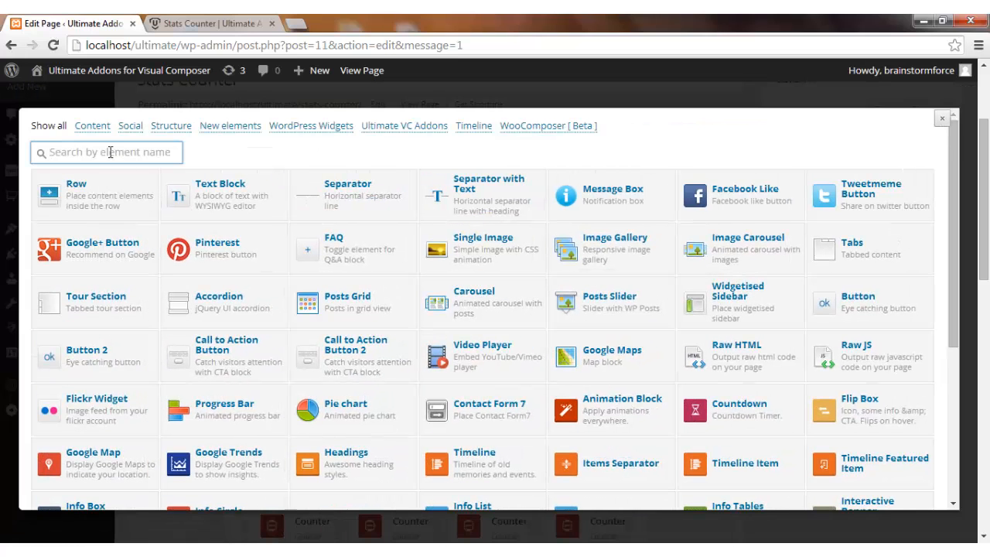
pyautogui.write('counter')
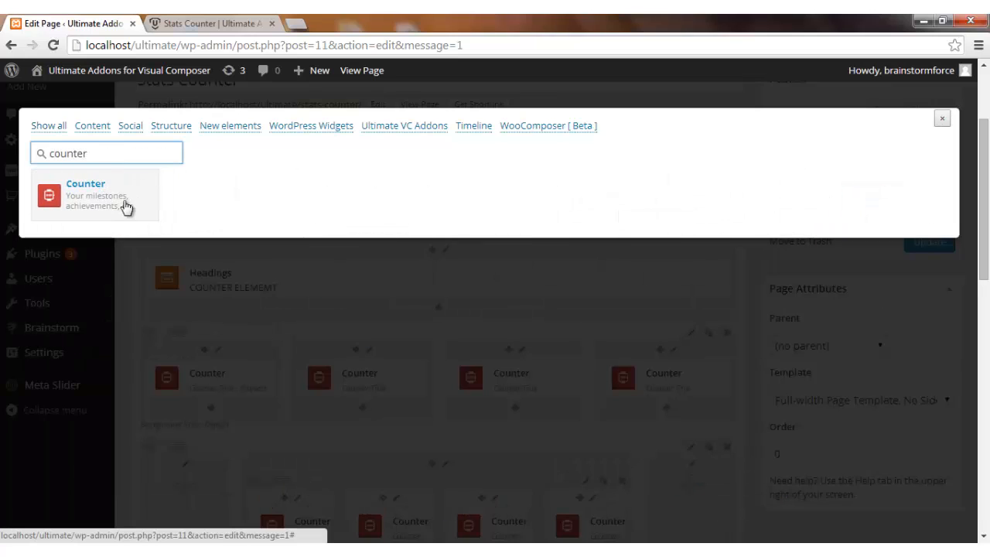
pyautogui.click(941, 121)
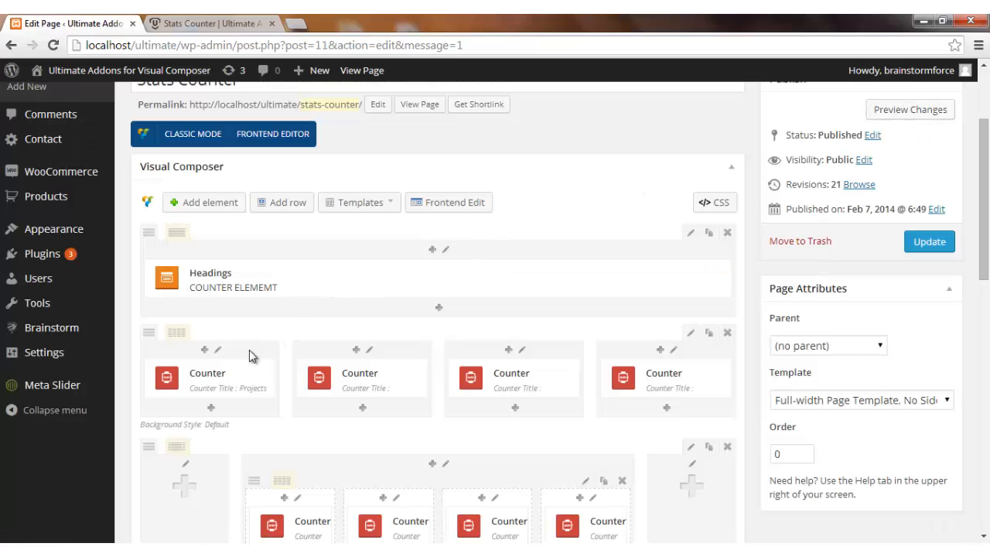
# - Open the Projects counter for editing and choose Custom Image Icon as the icon to display
pyautogui.moveTo(248, 378)
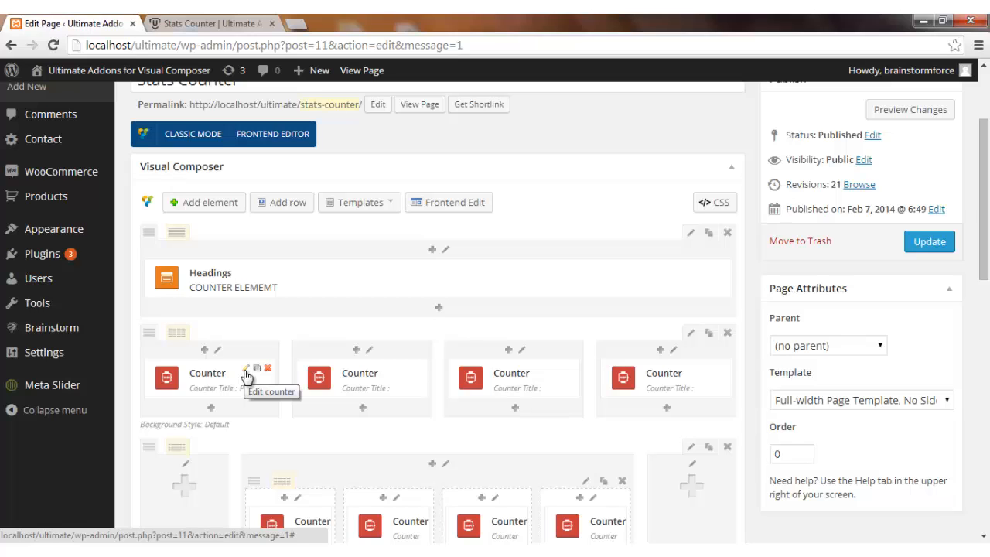
pyautogui.click(246, 371)
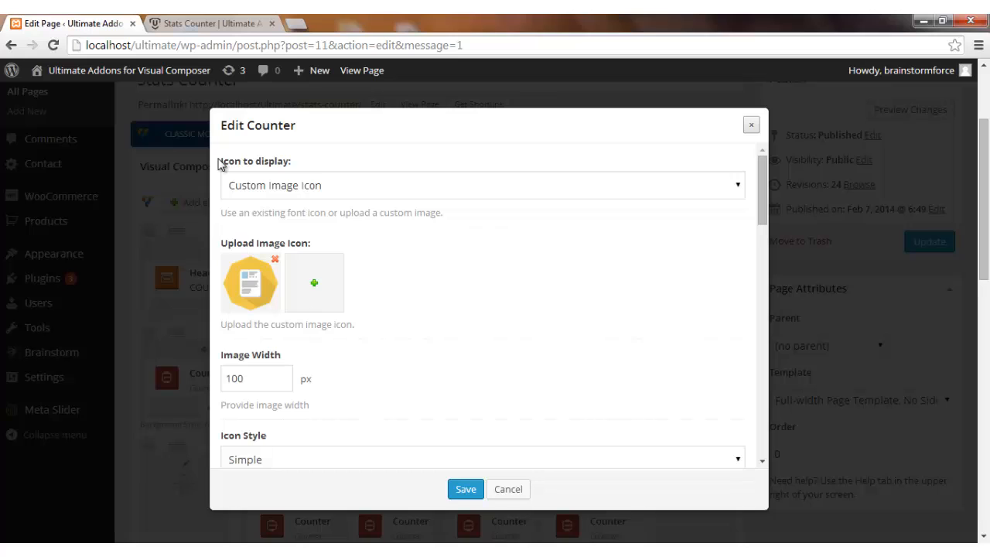
pyautogui.click(285, 185)
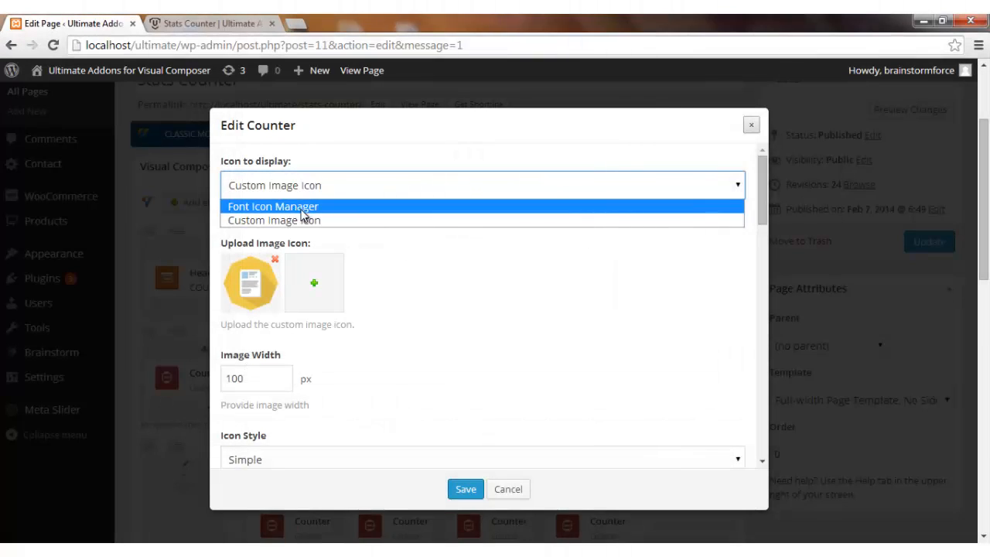
pyautogui.click(281, 224)
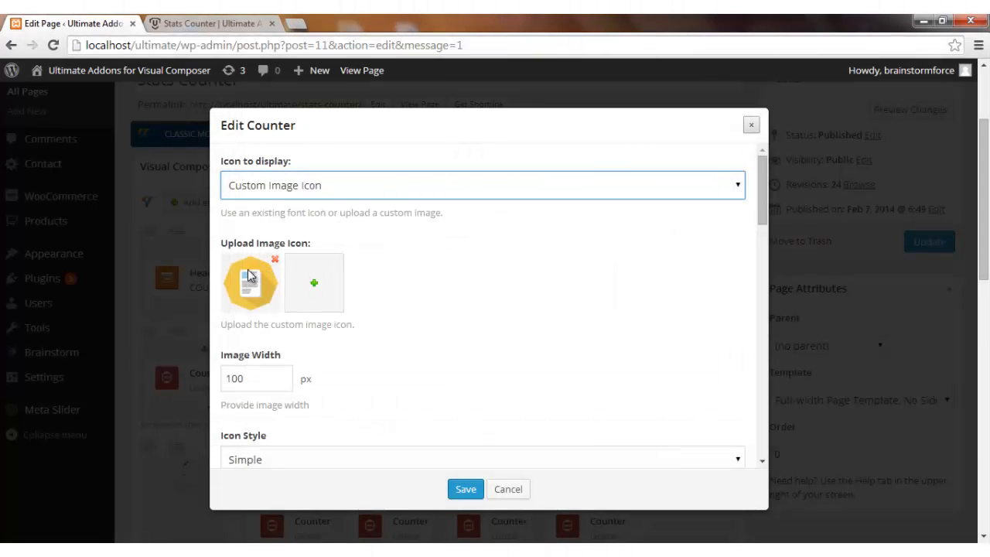
# - Review the counter's image width, icon style, animation and icon position options
pyautogui.scroll(-2, 249, 267)
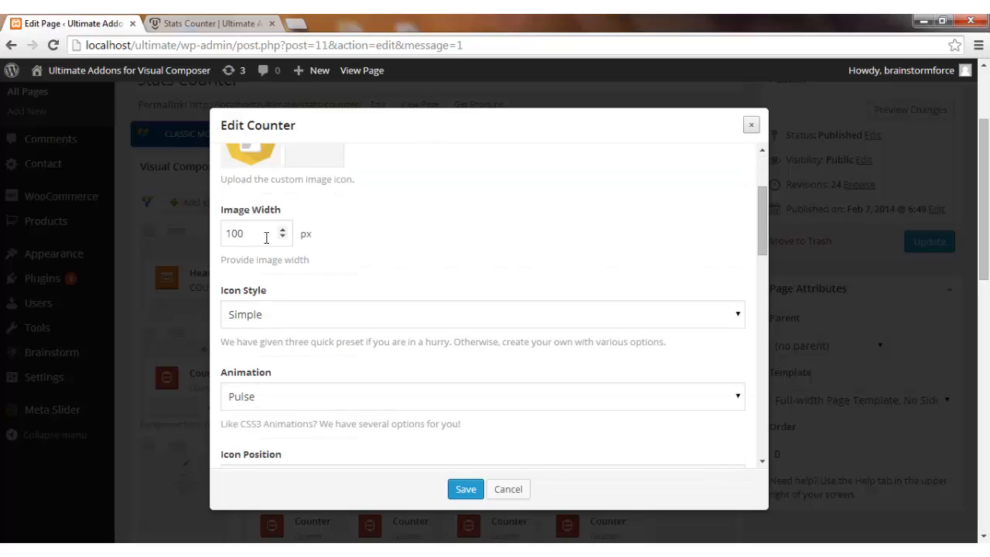
pyautogui.scroll(-2, 352, 238)
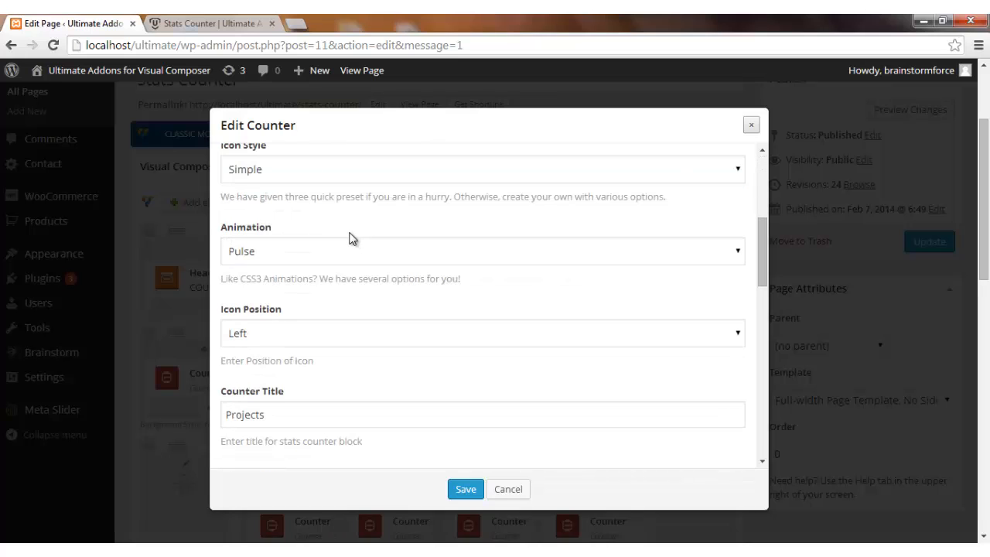
pyautogui.scroll(1, 314, 217)
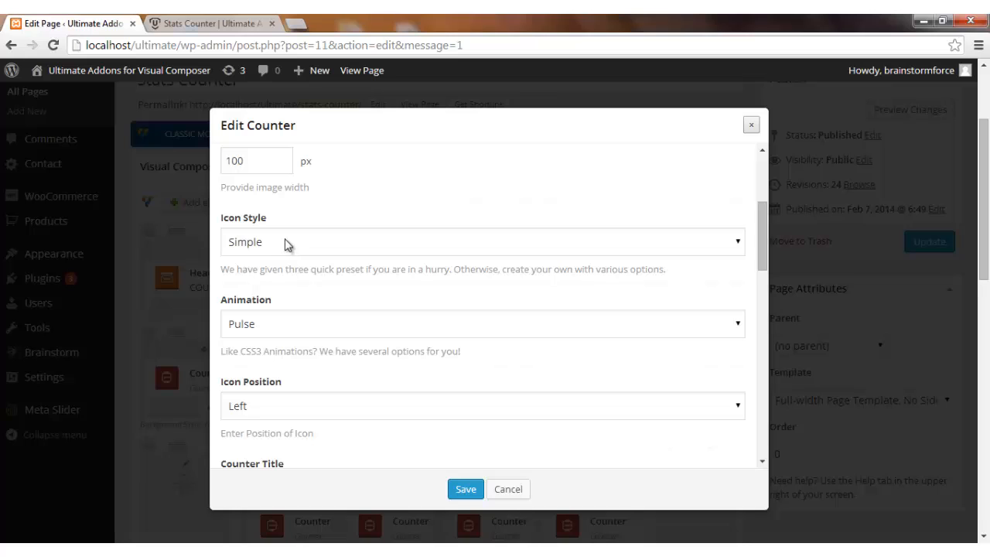
pyautogui.click(275, 325)
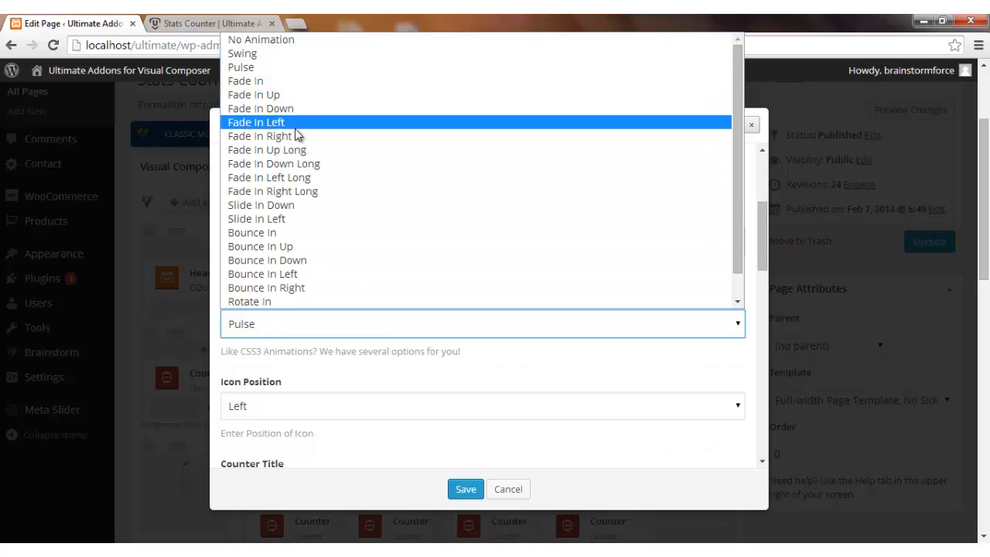
pyautogui.click(309, 326)
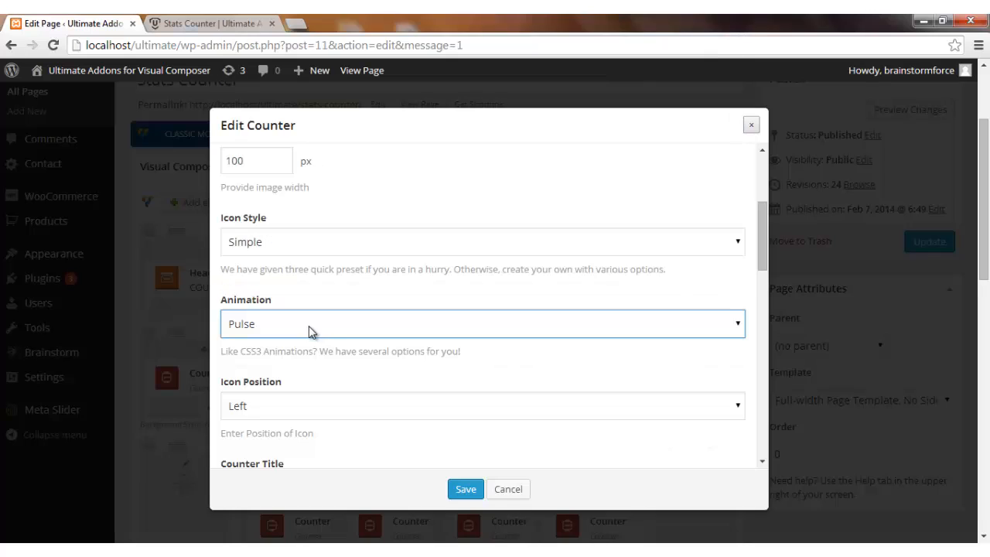
pyautogui.scroll(-1, 319, 399)
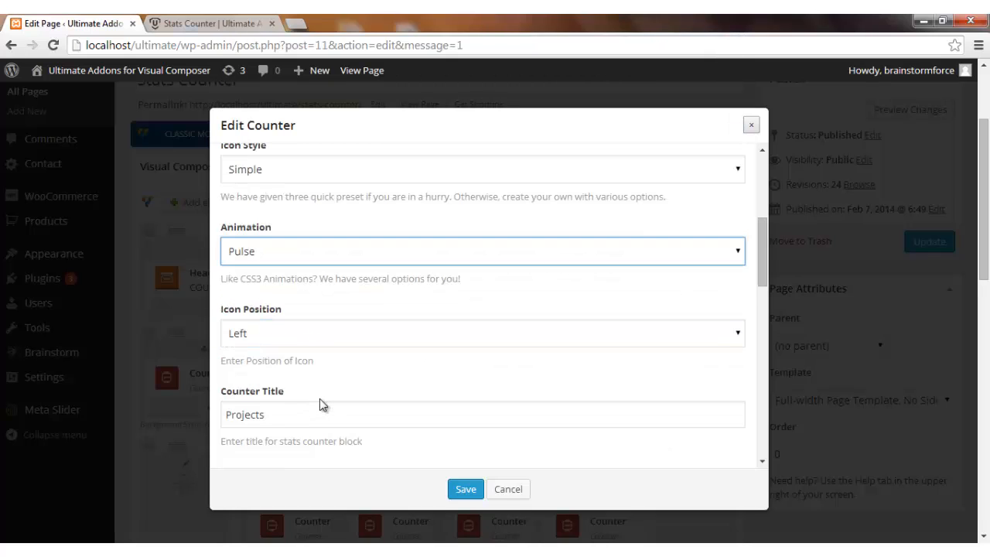
pyautogui.click(264, 329)
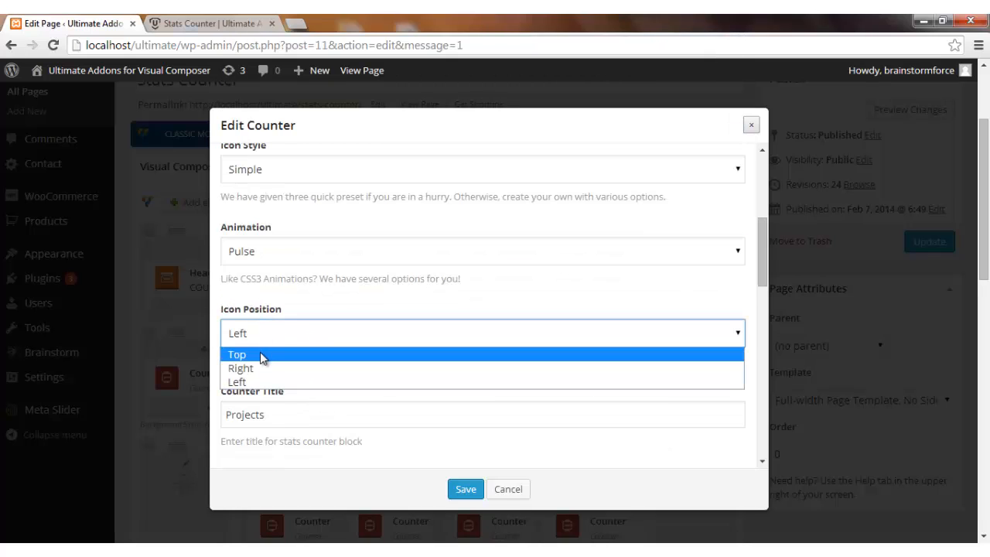
pyautogui.click(267, 338)
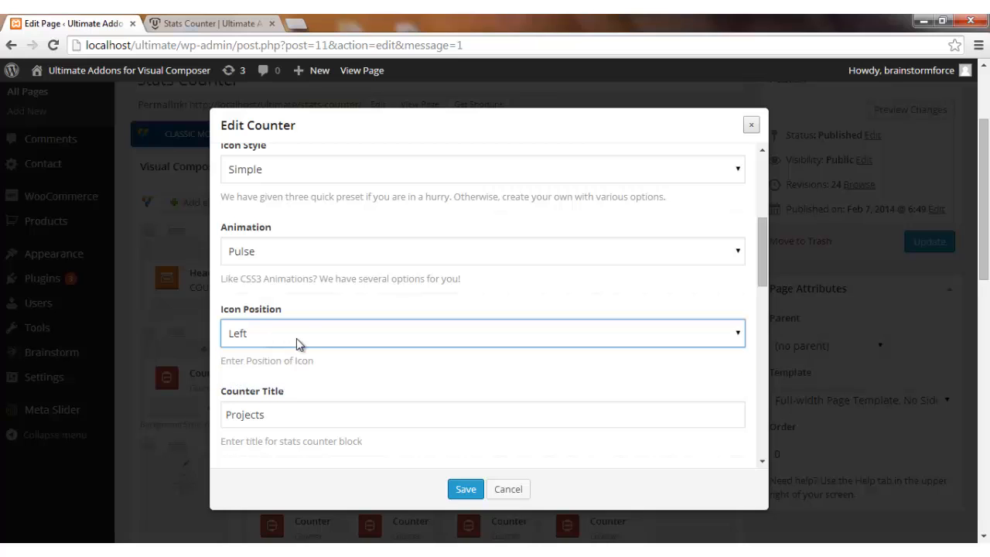
# - Review the counter's title, value and thousands separator fields, and check how the separator is shown on the live page
pyautogui.scroll(-1, 298, 339)
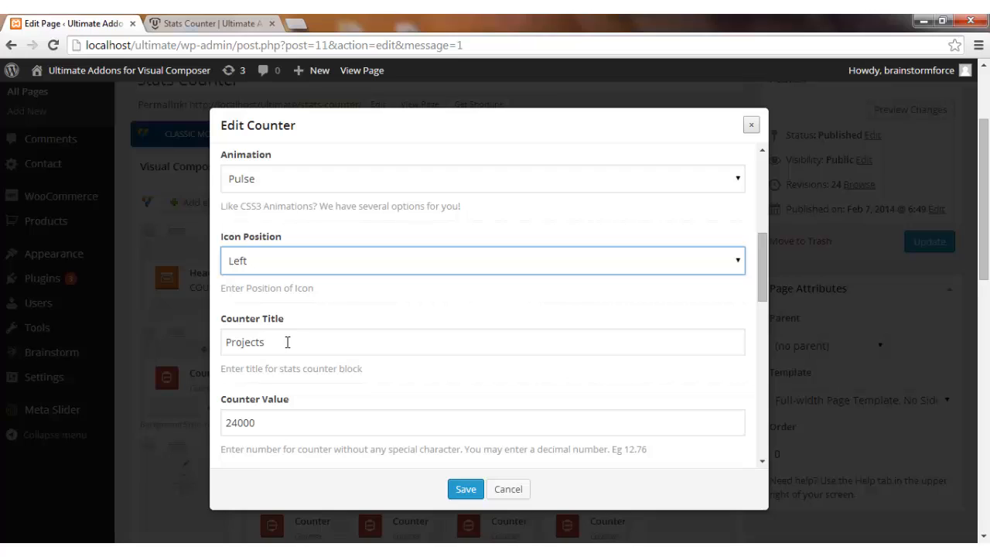
pyautogui.click(287, 342)
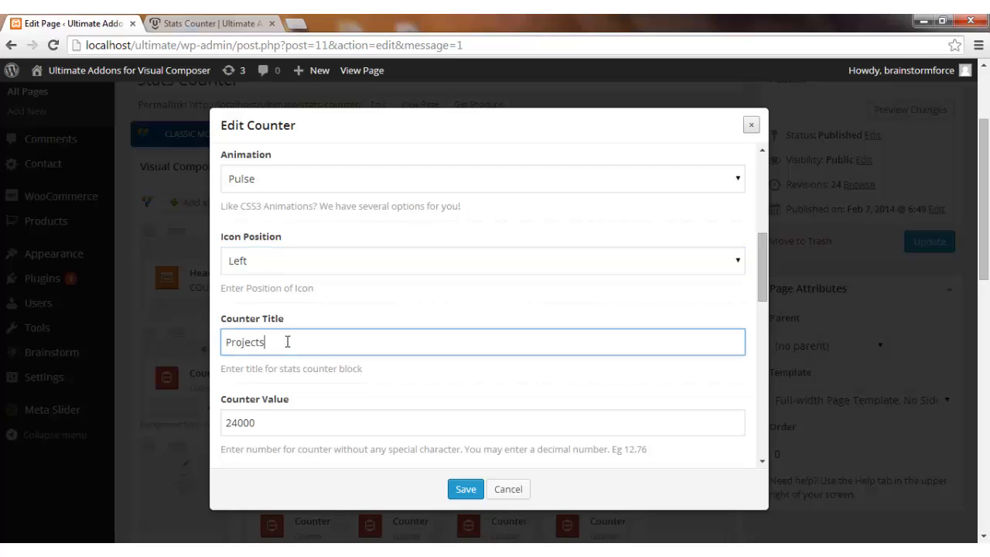
pyautogui.scroll(-1, 288, 342)
pyautogui.scroll(-1, 289, 343)
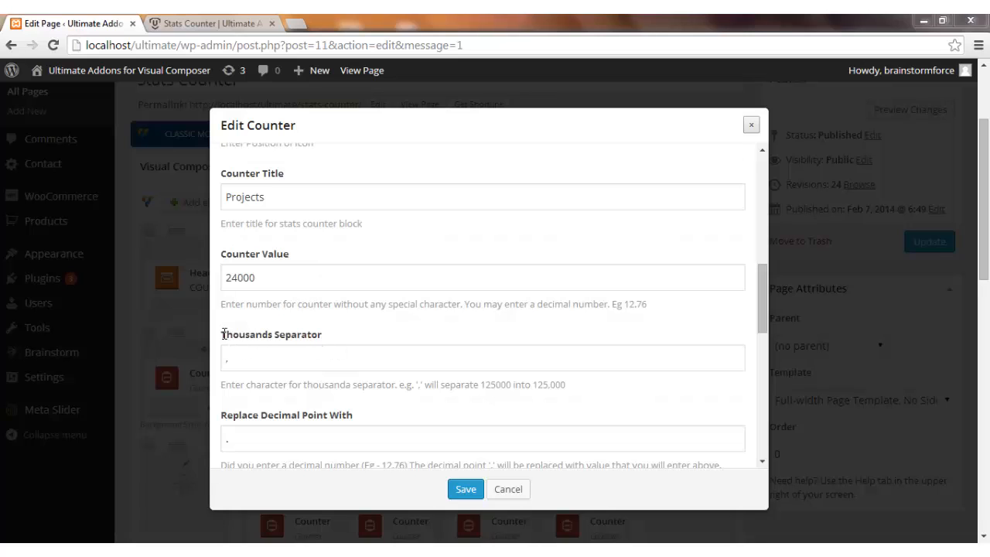
pyautogui.click(302, 360)
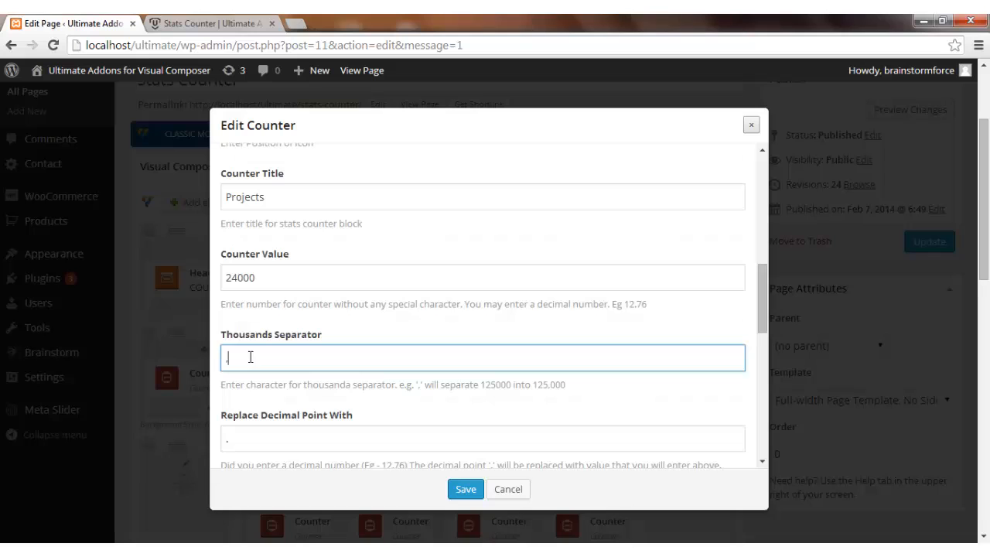
pyautogui.click(198, 28)
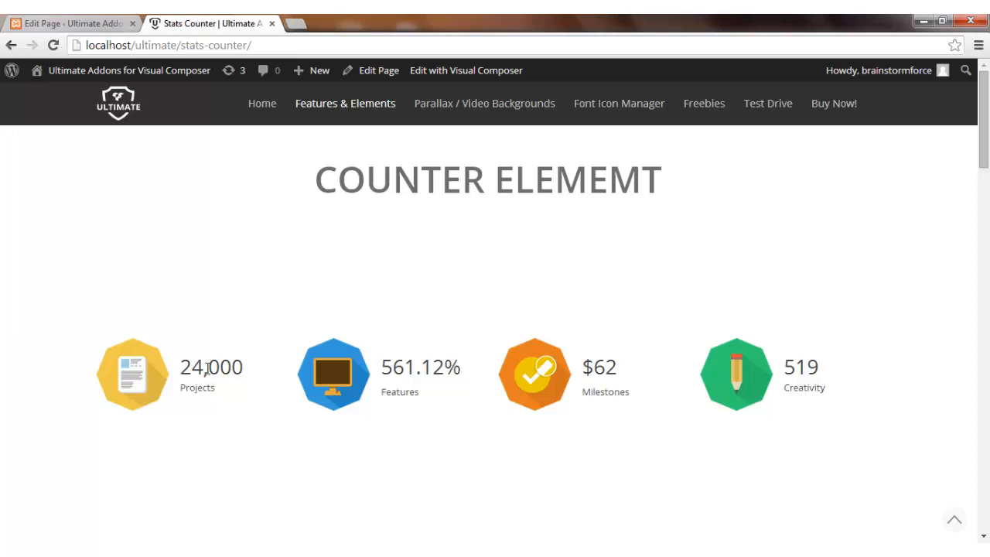
pyautogui.click(84, 23)
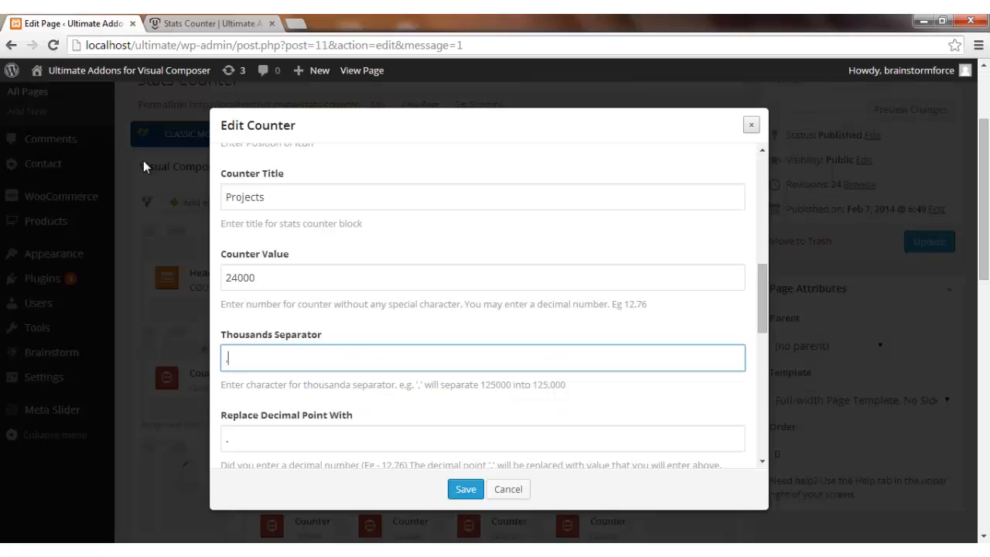
# - Set the Projects counter's value to 2400000, save the counter and update the page
pyautogui.click(268, 278)
pyautogui.write('00')
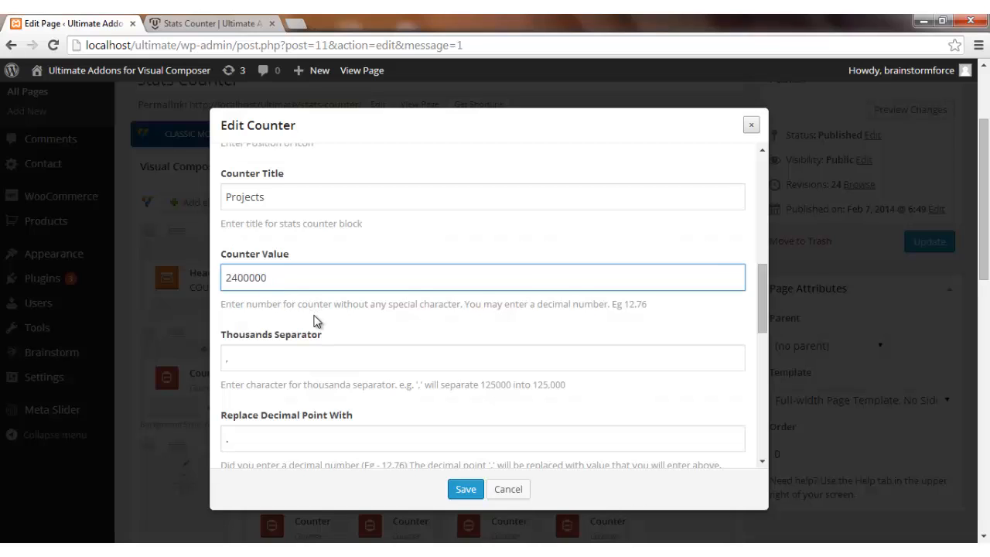
pyautogui.click(466, 490)
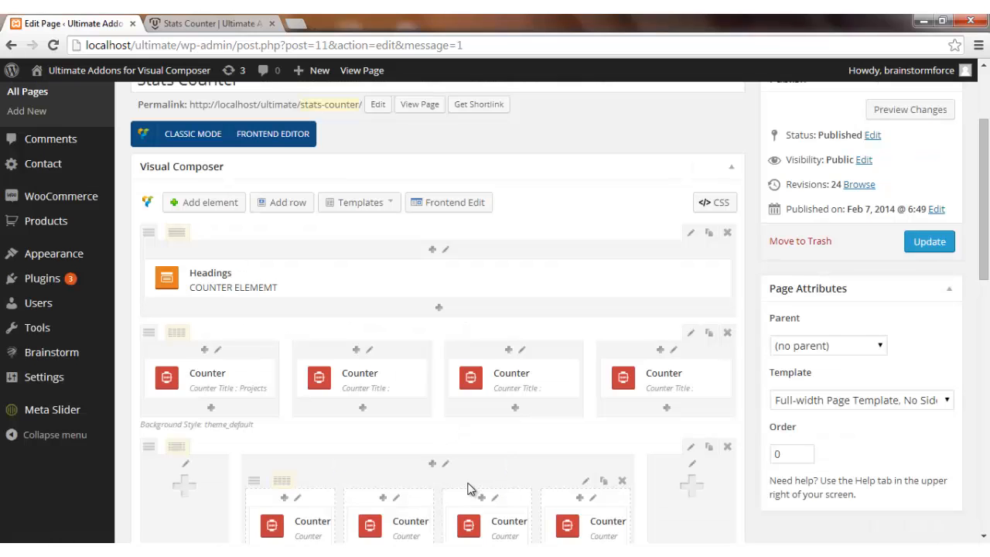
pyautogui.click(928, 243)
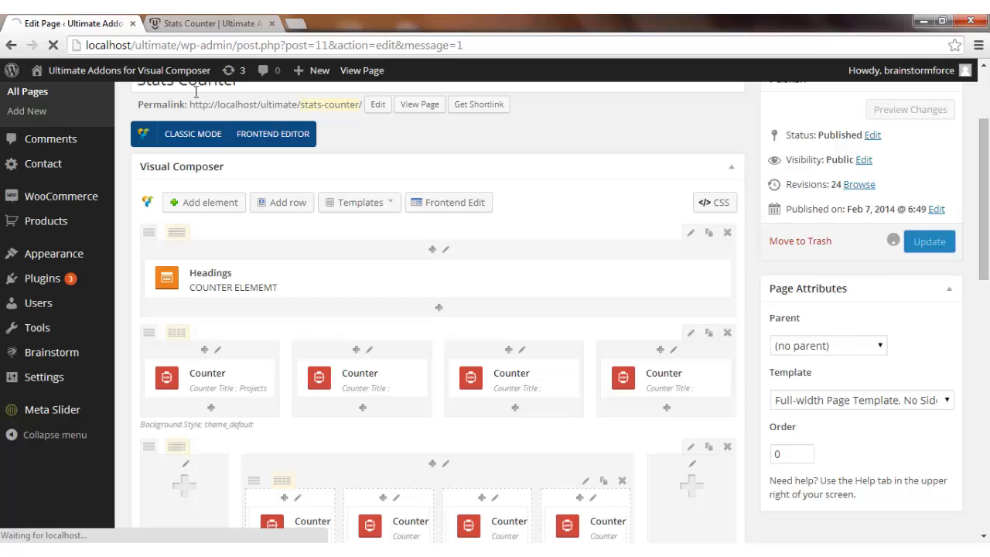
# - Reload the live Stats Counter page and inspect the thousands separators in the Projects counter's number
pyautogui.click(199, 24)
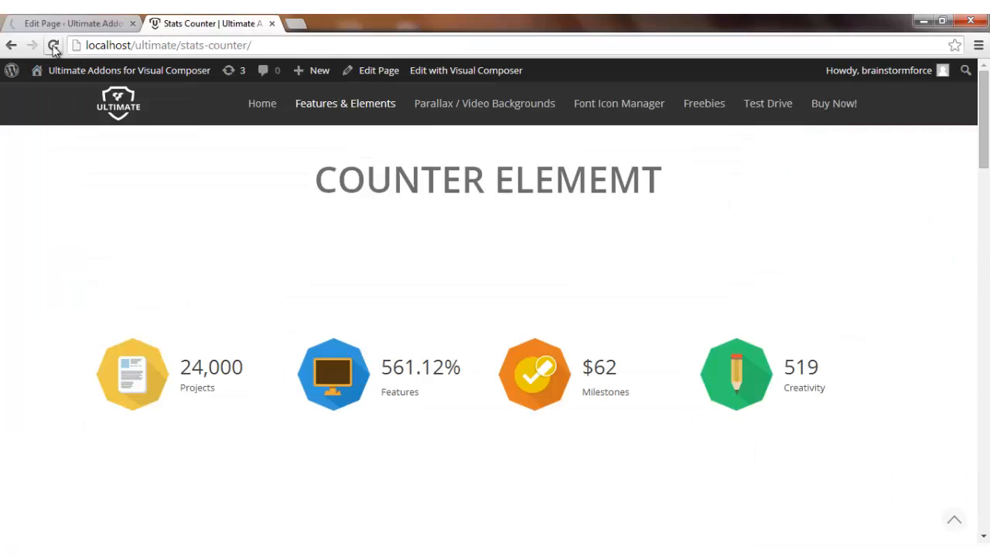
pyautogui.click(53, 45)
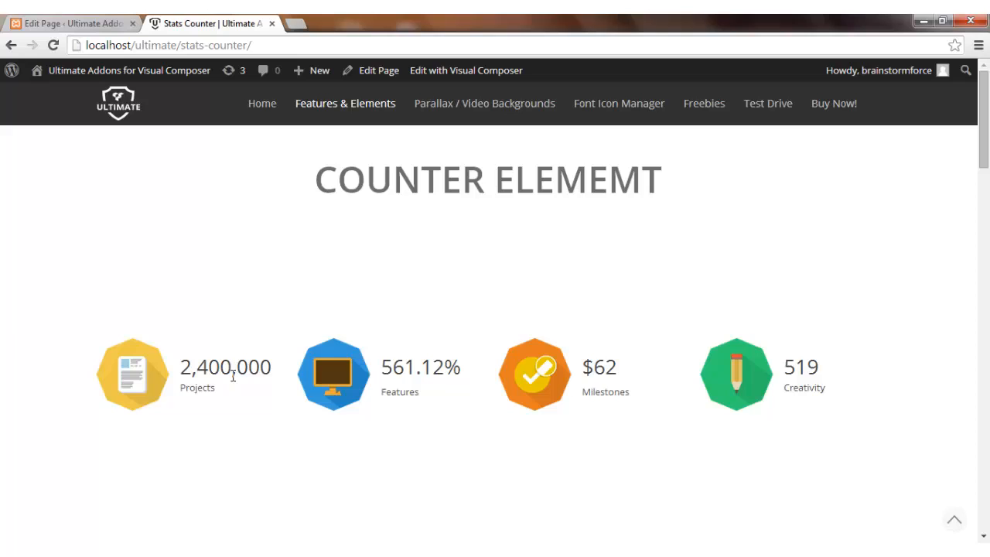
pyautogui.moveTo(236, 367); pyautogui.dragTo(270, 368)
pyautogui.moveTo(197, 367); pyautogui.dragTo(226, 366)
pyautogui.click(208, 367)
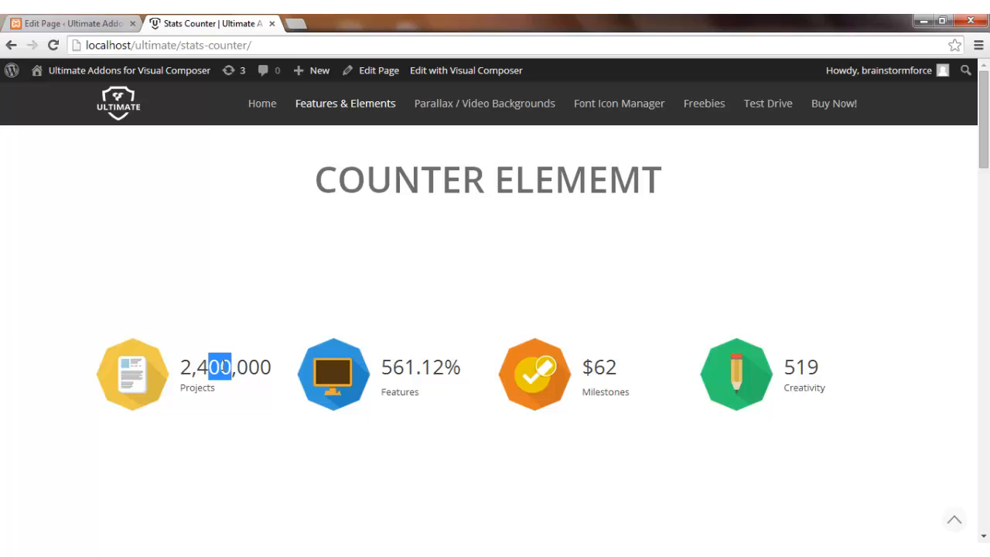
# - Return to the page editor and set the Projects counter's value to 24.7
pyautogui.click(198, 366)
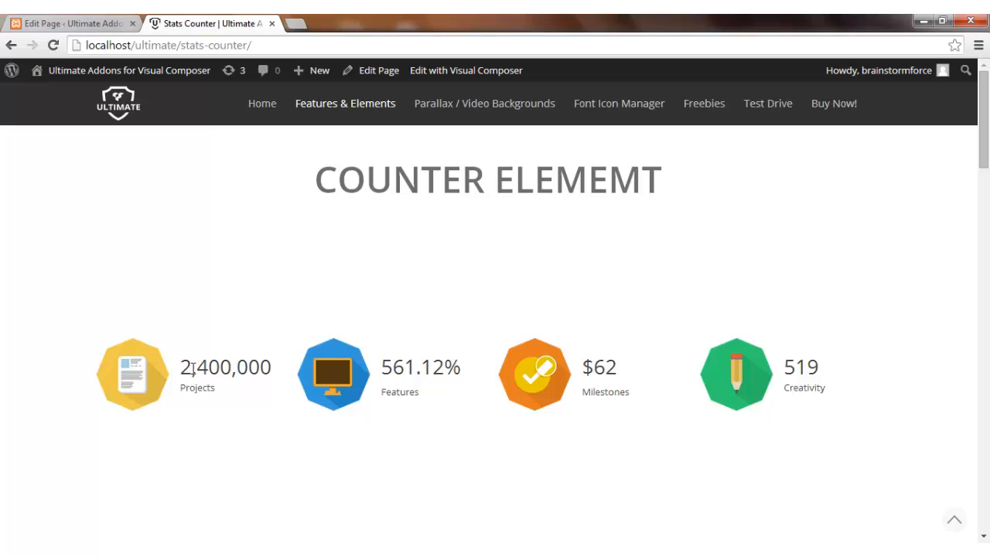
pyautogui.click(57, 18)
pyautogui.click(258, 287)
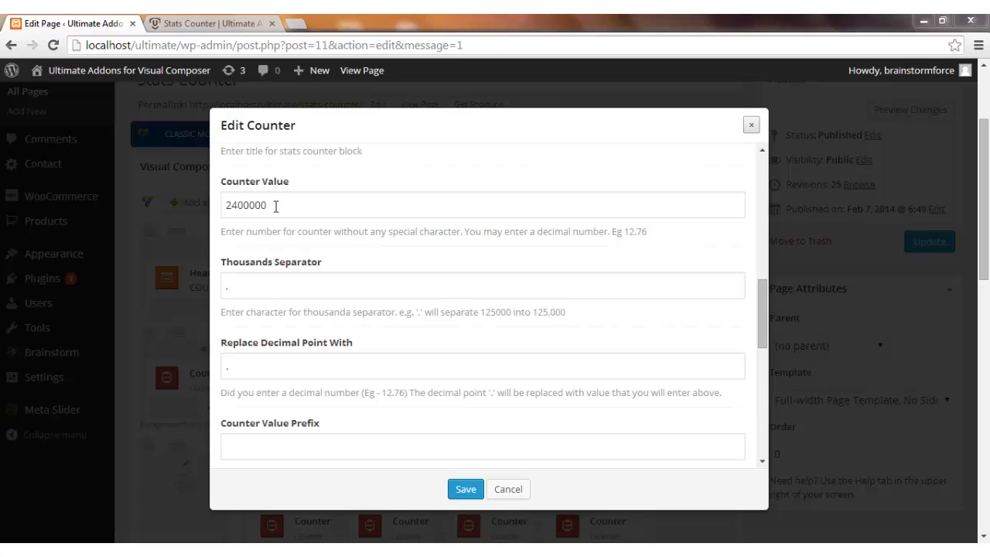
pyautogui.moveTo(275, 205); pyautogui.dragTo(222, 205)
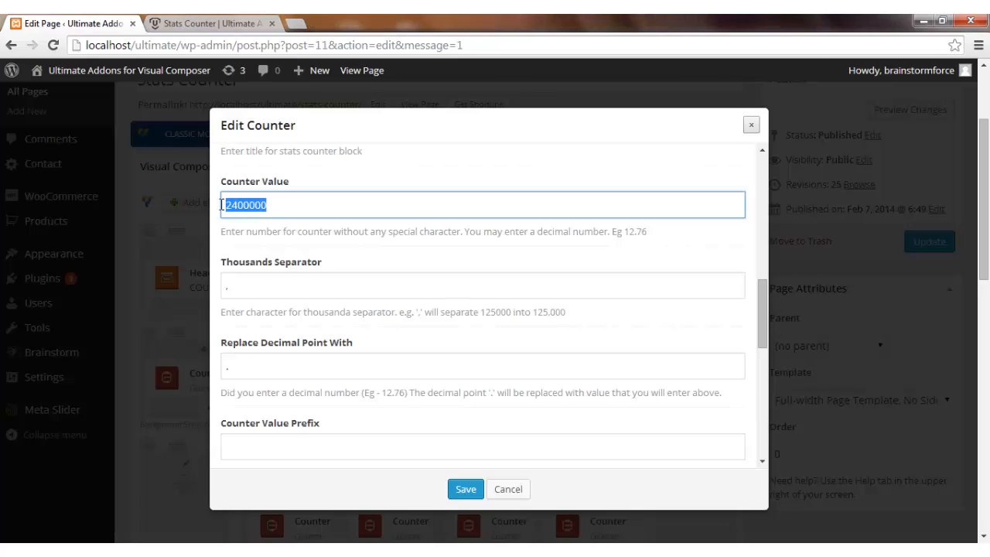
pyautogui.write('24')
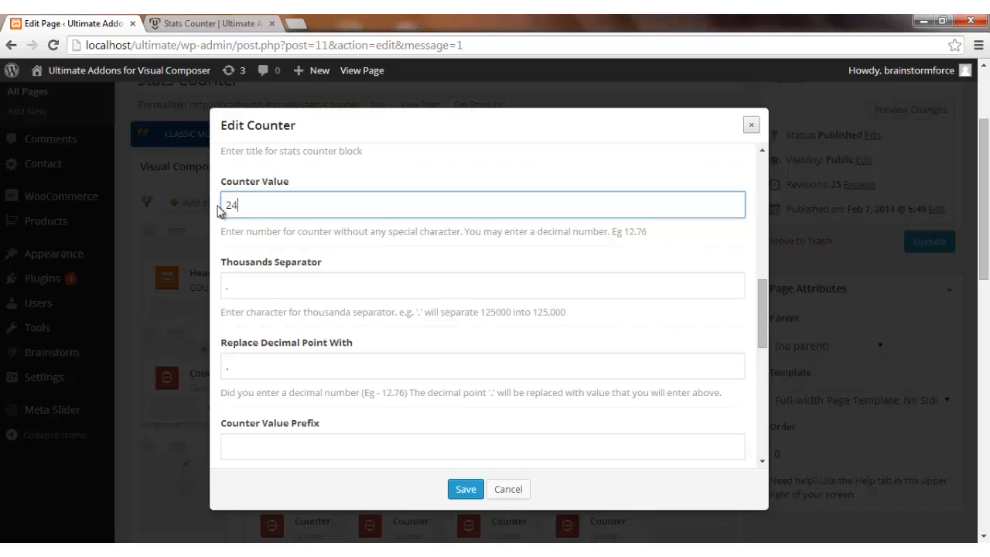
pyautogui.write('.7')
# - Try to replace the decimal point with "/", save the Projects counter and preview the page changes
pyautogui.click(223, 368)
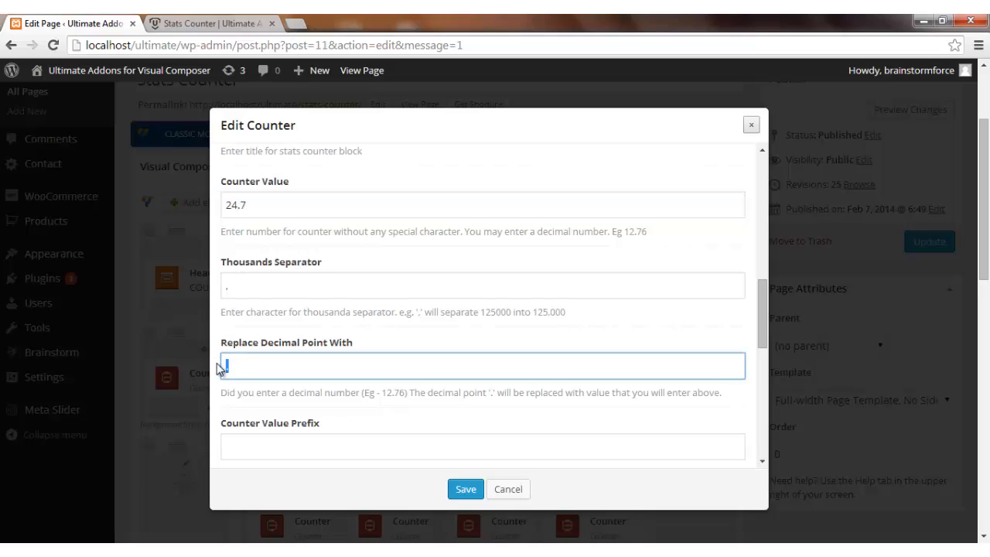
pyautogui.write('/')
pyautogui.click(463, 489)
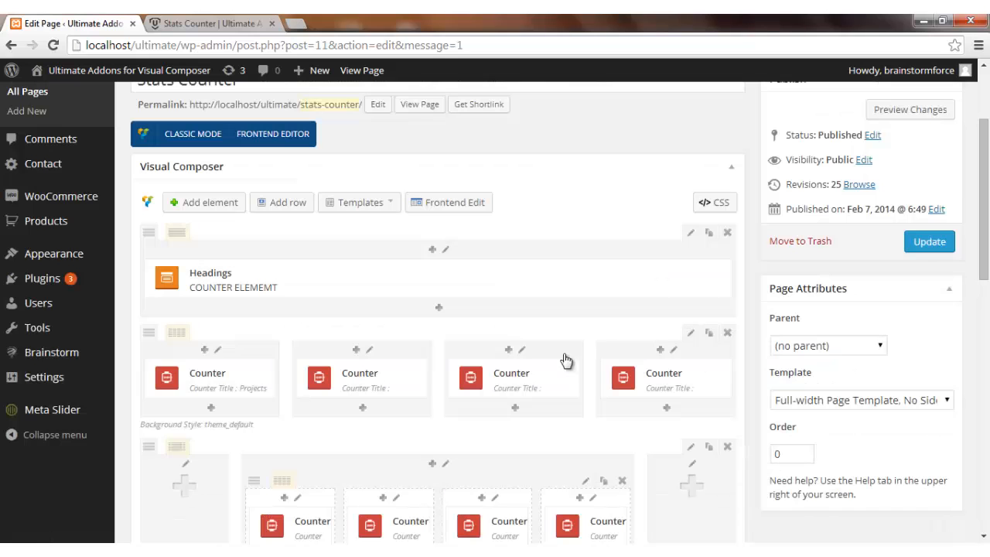
pyautogui.click(916, 116)
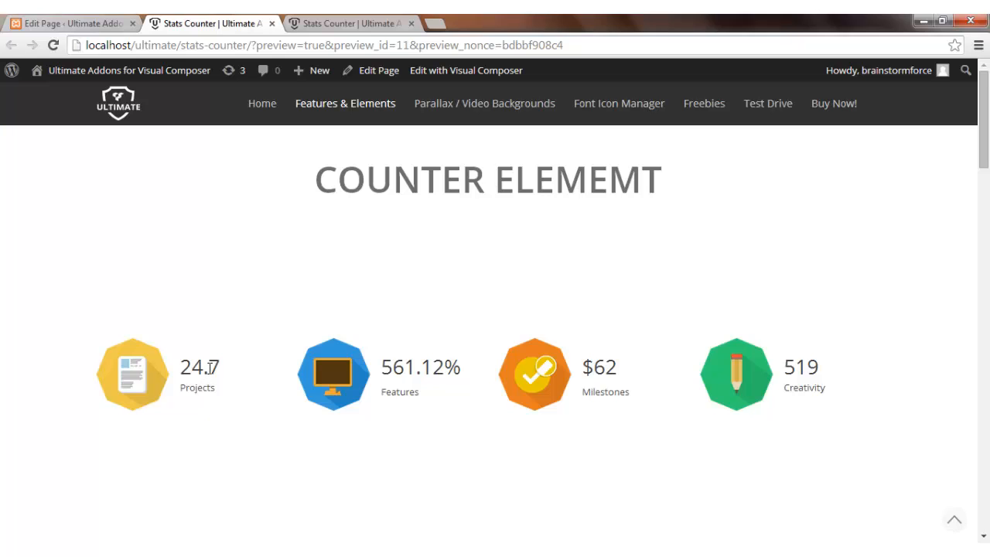
# - Reopen the Projects counter, set the decimal point replacement to "/", save it and preview the page changes
pyautogui.click(73, 23)
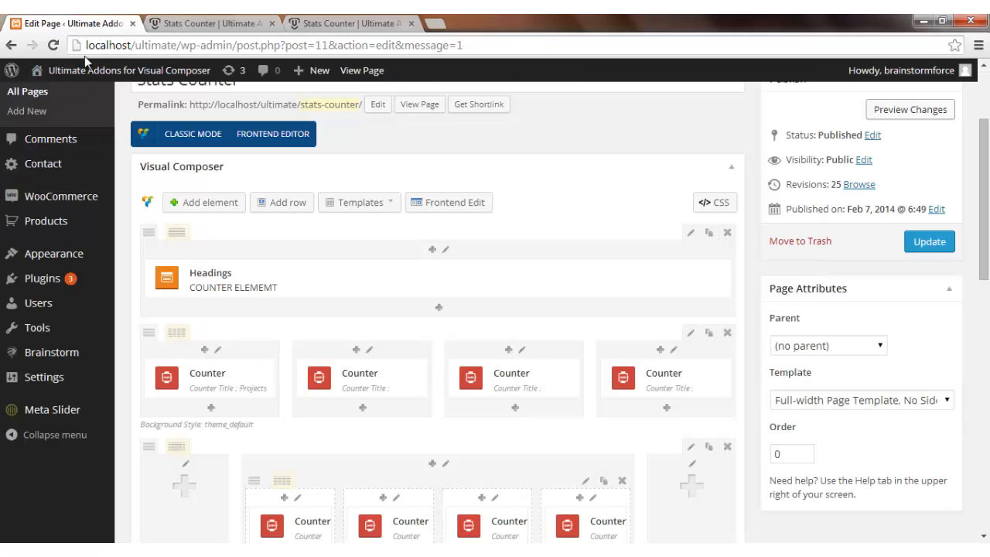
pyautogui.click(246, 371)
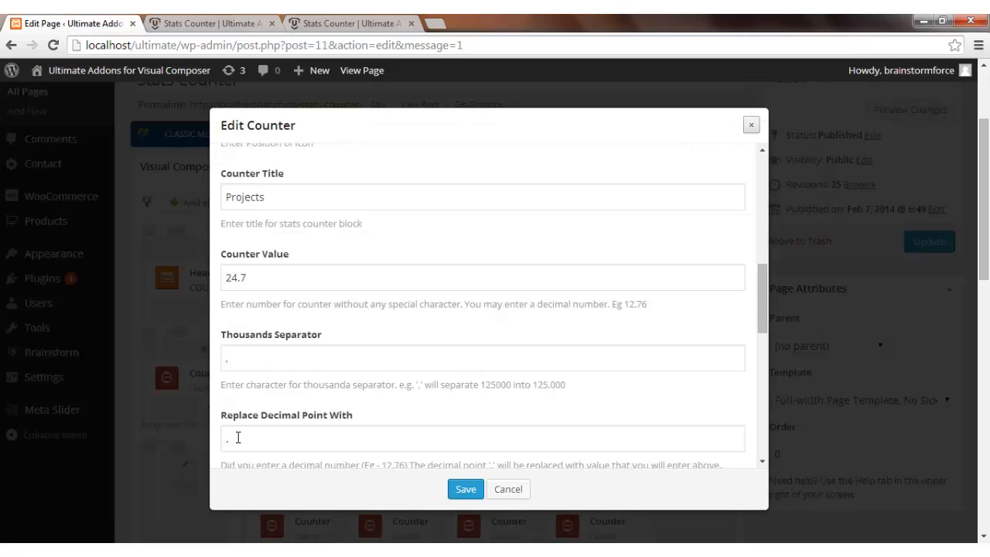
pyautogui.doubleClick(232, 437)
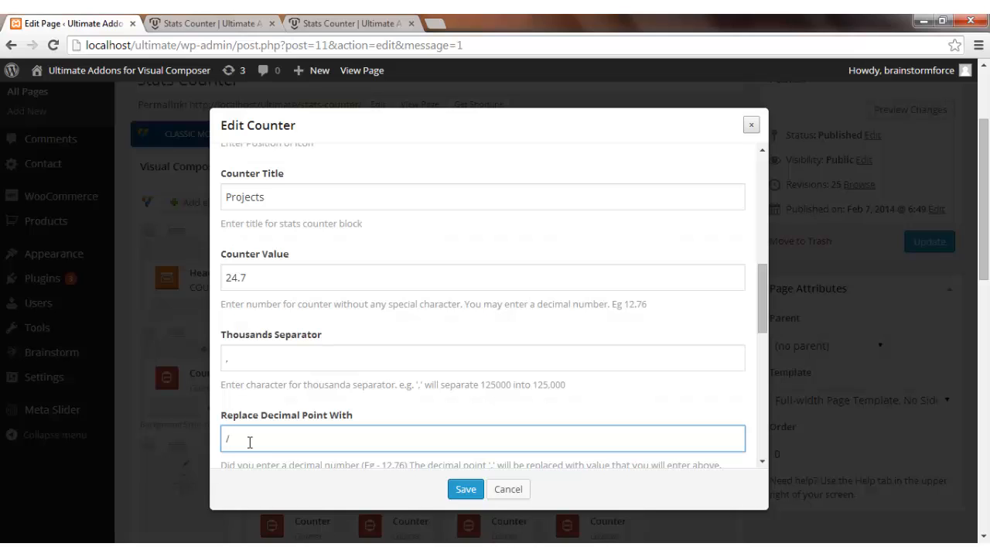
pyautogui.scroll(-1, 255, 441)
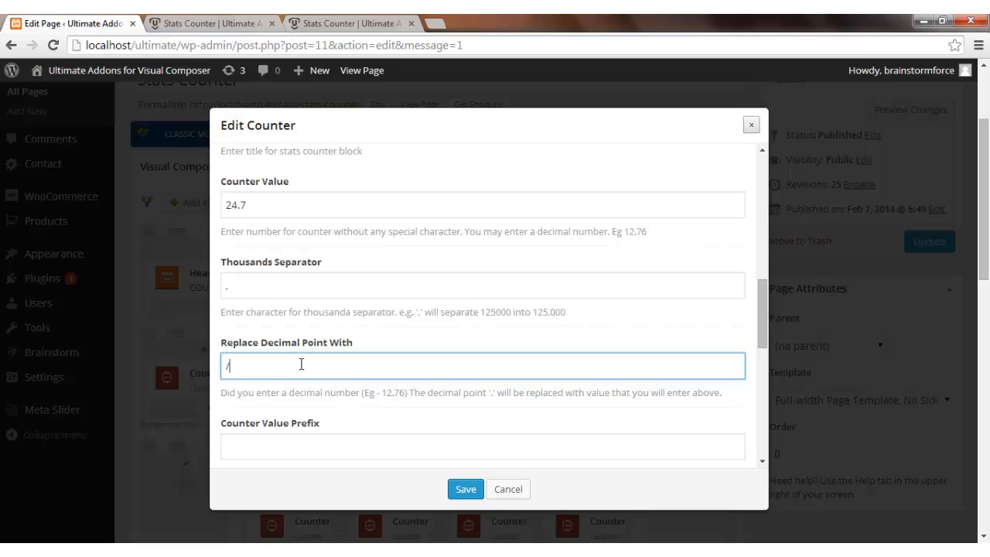
pyautogui.click(466, 487)
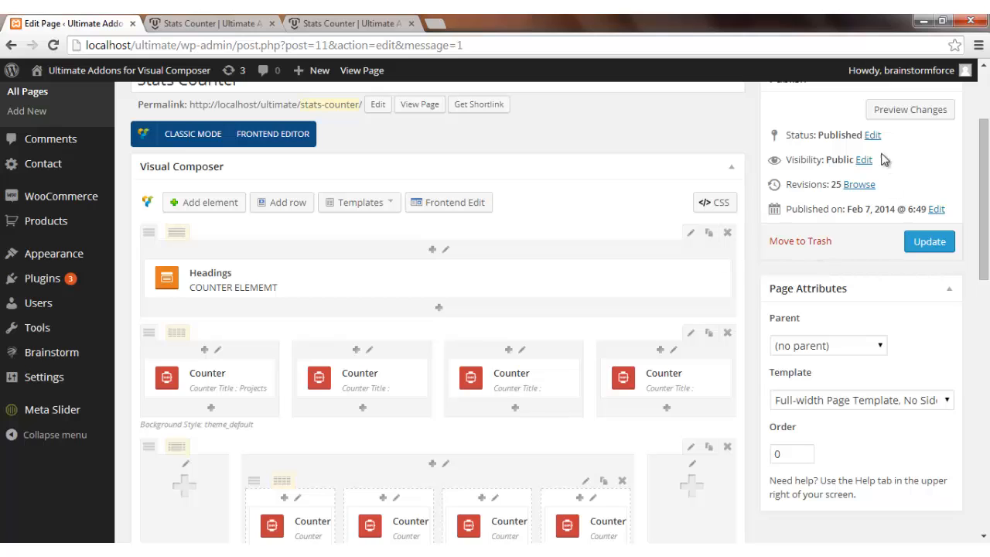
pyautogui.click(875, 109)
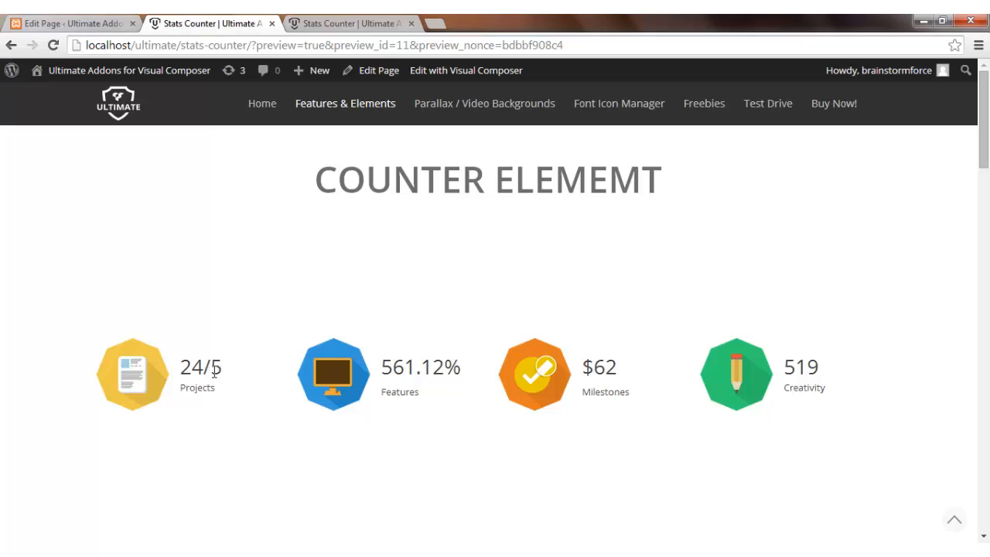
# - Review the counter value prefix and suffix fields, and examine the symbols beside the Features and Milestones numbers in the preview
pyautogui.click(108, 24)
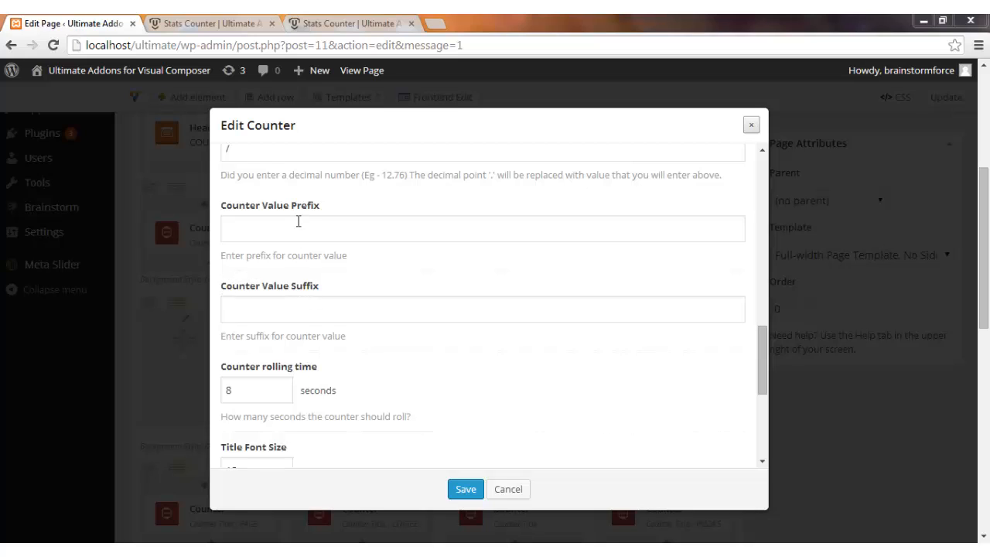
pyautogui.click(196, 24)
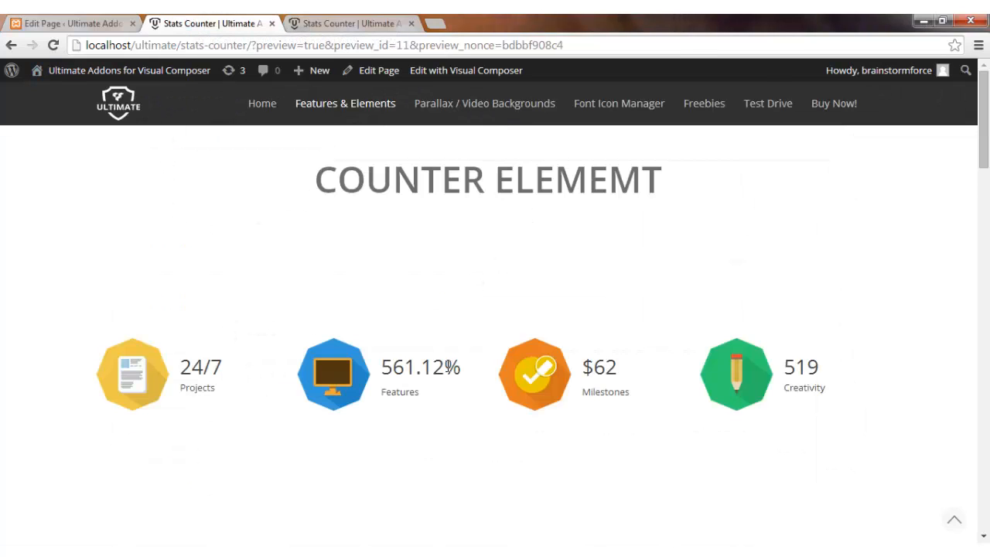
pyautogui.moveTo(448, 368); pyautogui.dragTo(457, 370)
pyautogui.click(455, 369)
pyautogui.moveTo(589, 367); pyautogui.dragTo(588, 368)
pyautogui.click(588, 370)
pyautogui.moveTo(446, 367); pyautogui.dragTo(460, 369)
# - Try "@" as the counter value prefix, clear it, and go to the counter value suffix
pyautogui.click(58, 22)
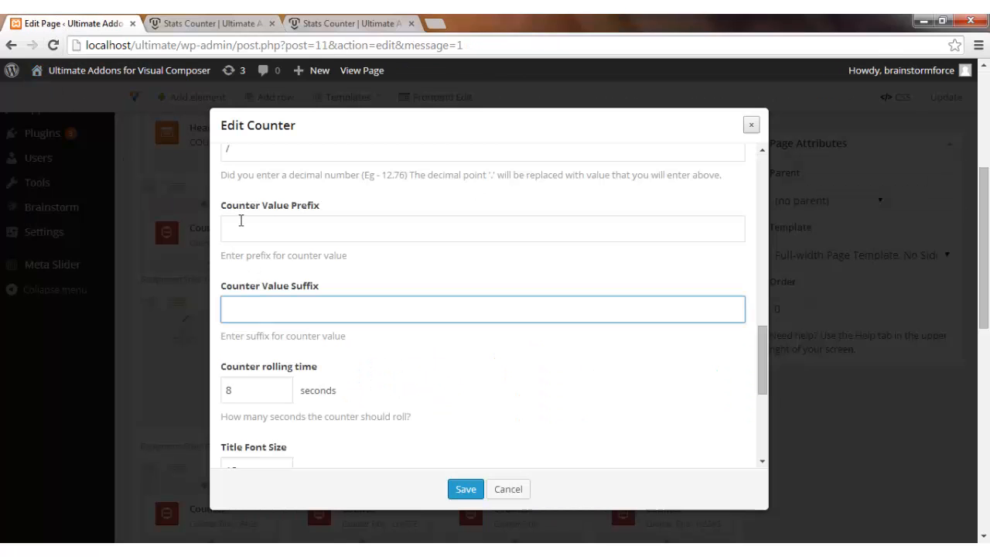
pyautogui.click(242, 222)
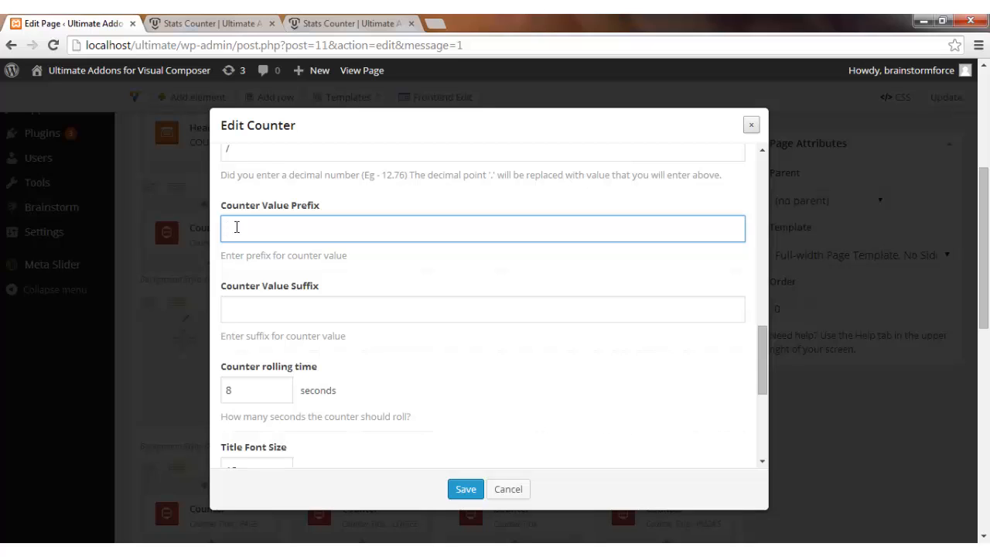
pyautogui.write('@')
pyautogui.press('BackSpace')
pyautogui.write('@')
pyautogui.press('BackSpace')
pyautogui.click(273, 311)
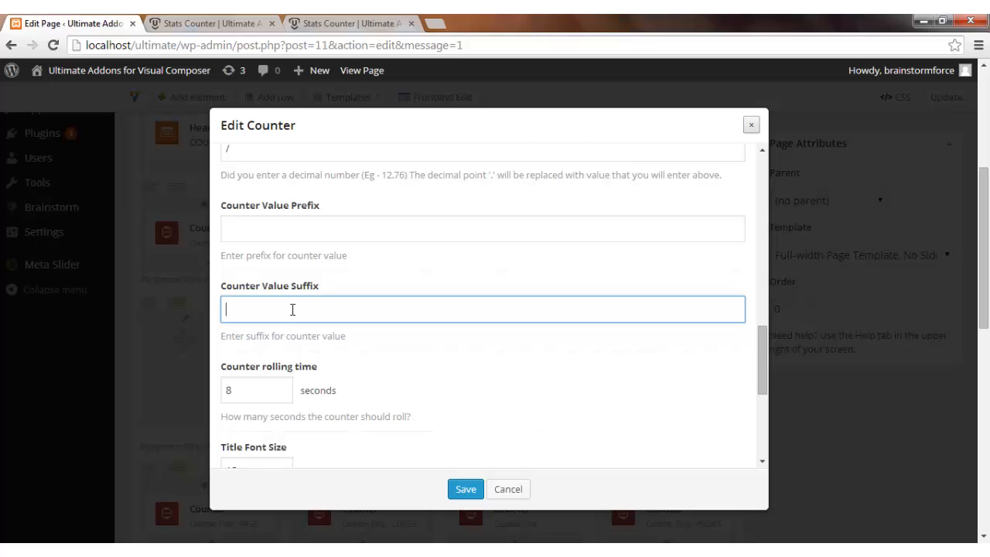
# - Review the counter rolling time option and reload the Stats Counter preview to examine the rolling animation
pyautogui.scroll(-1, 292, 309)
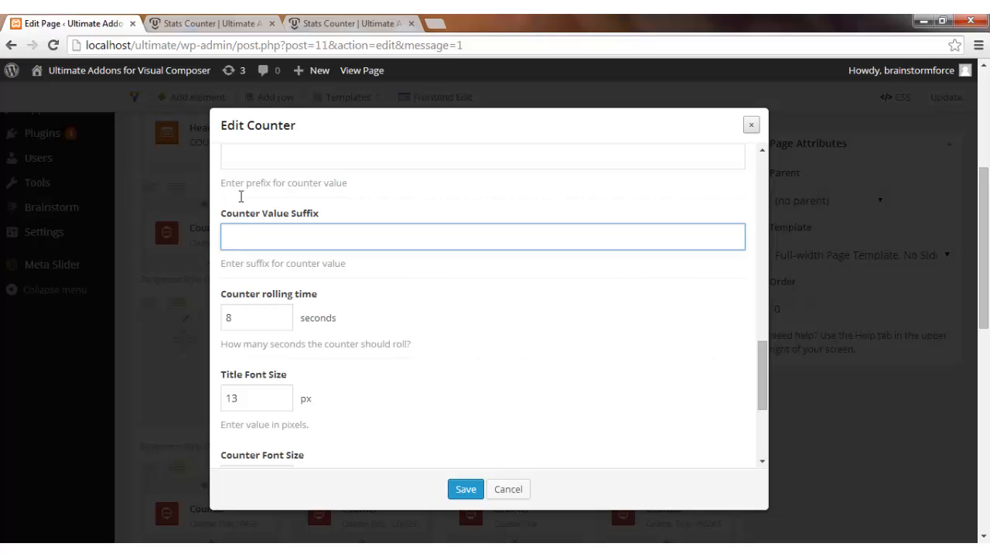
pyautogui.click(213, 23)
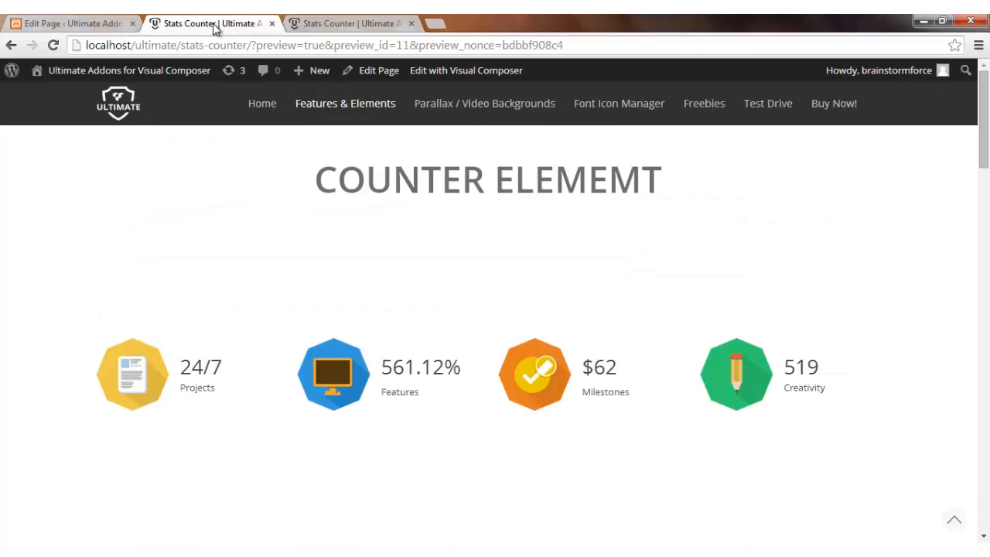
pyautogui.click(53, 45)
# - Set the Projects counter's rolling time to 2 seconds, save it and preview the page changes
pyautogui.click(77, 24)
pyautogui.moveTo(242, 317); pyautogui.dragTo(224, 318)
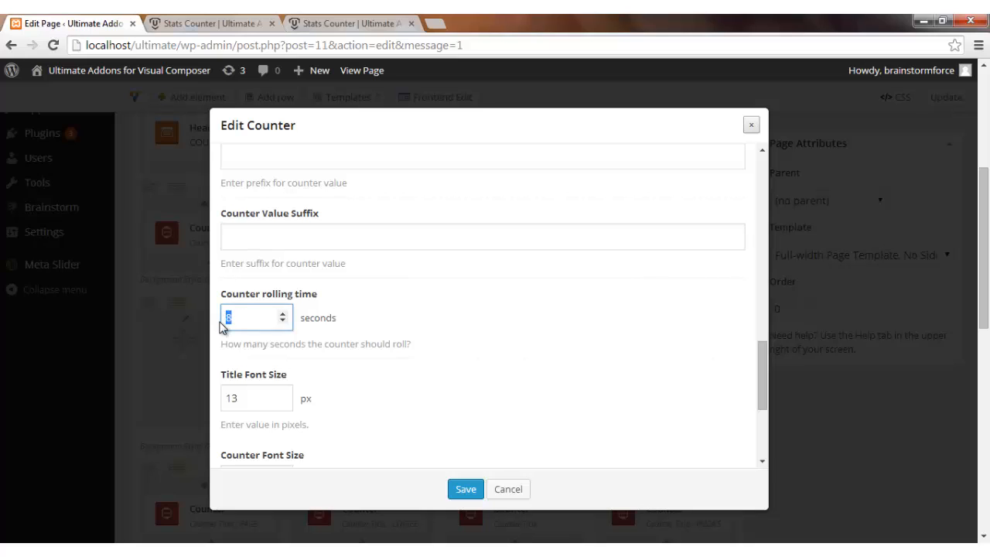
pyautogui.write('2')
pyautogui.click(469, 489)
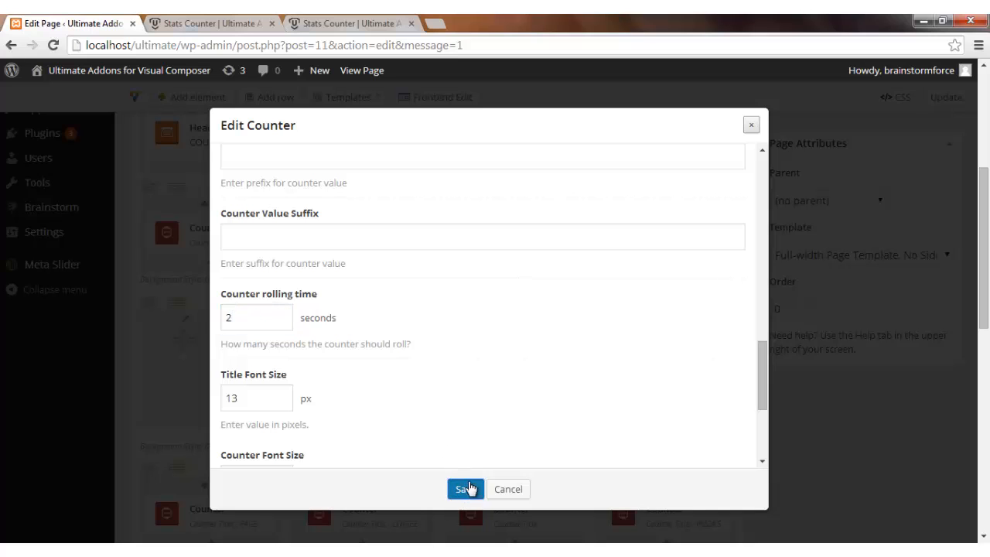
pyautogui.scroll(3, 928, 145)
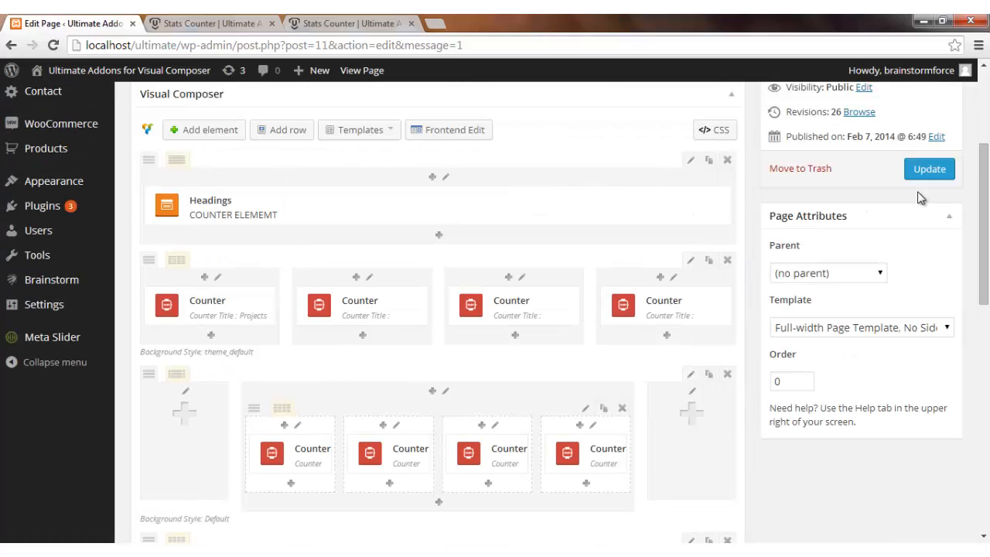
pyautogui.click(908, 184)
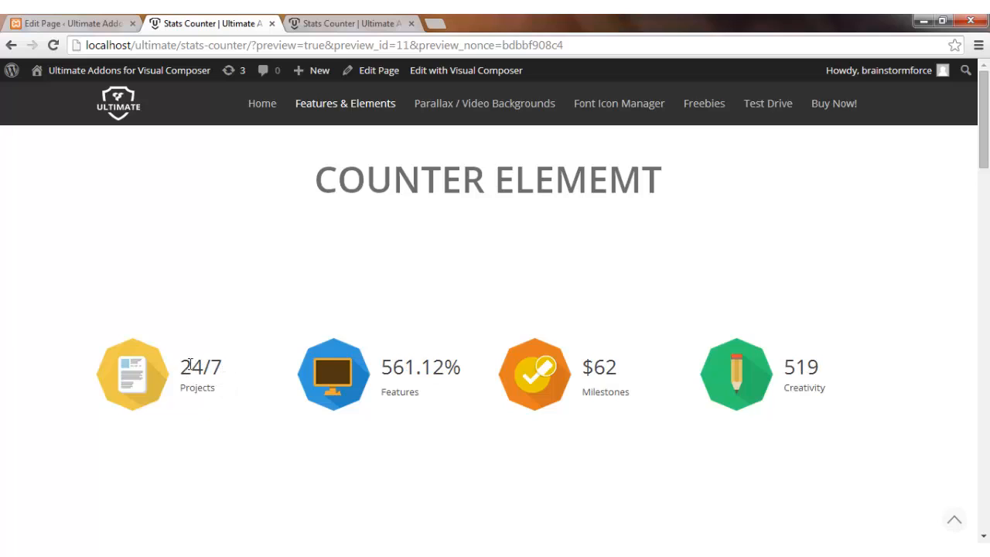
# - Reopen the Projects counter's settings and review the rolling time, title font size and counter font size options
pyautogui.click(44, 22)
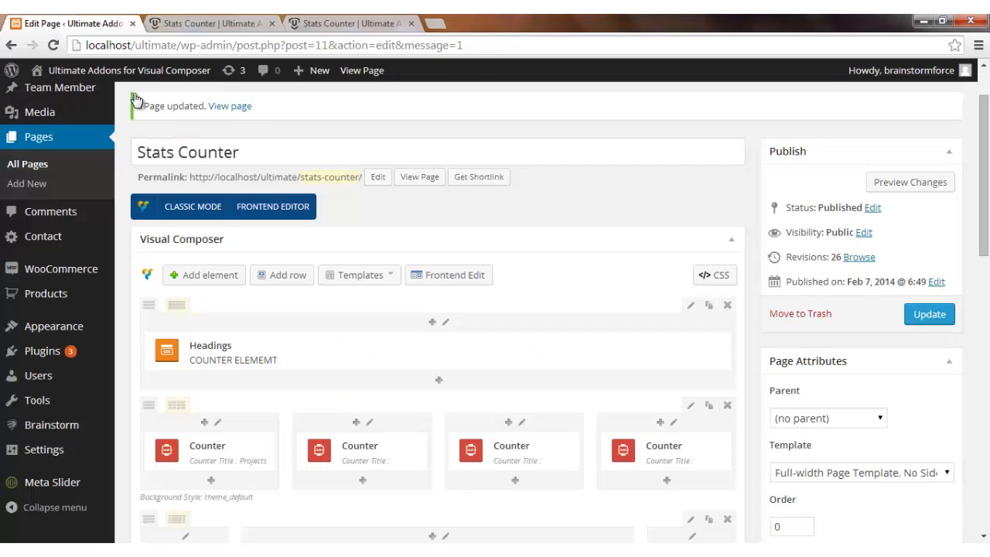
pyautogui.click(243, 444)
pyautogui.click(240, 325)
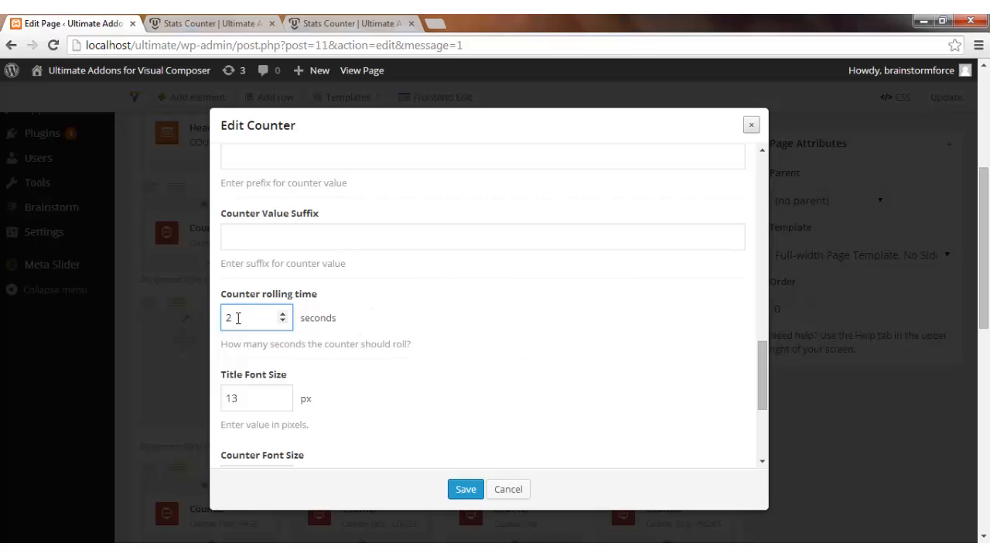
pyautogui.scroll(-1, 243, 321)
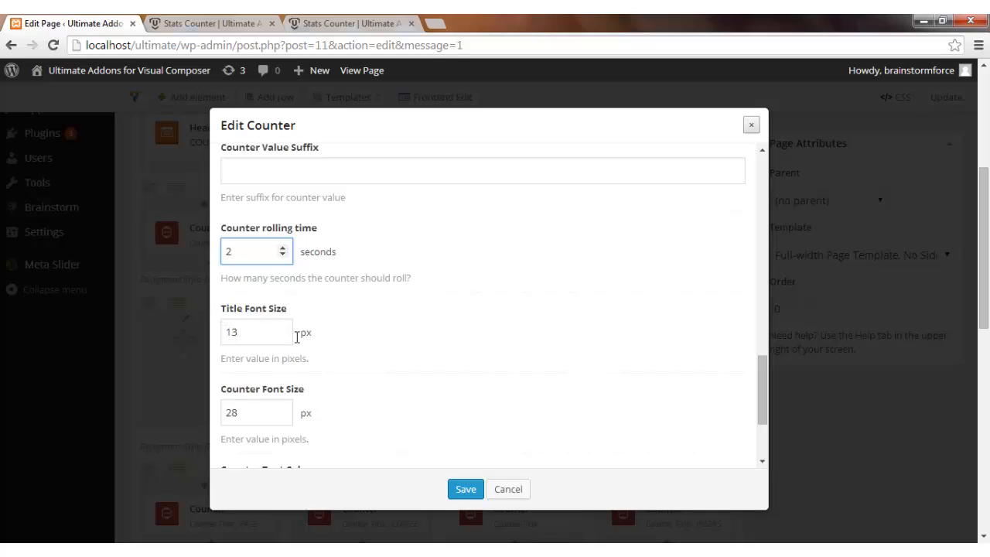
pyautogui.scroll(-1, 326, 314)
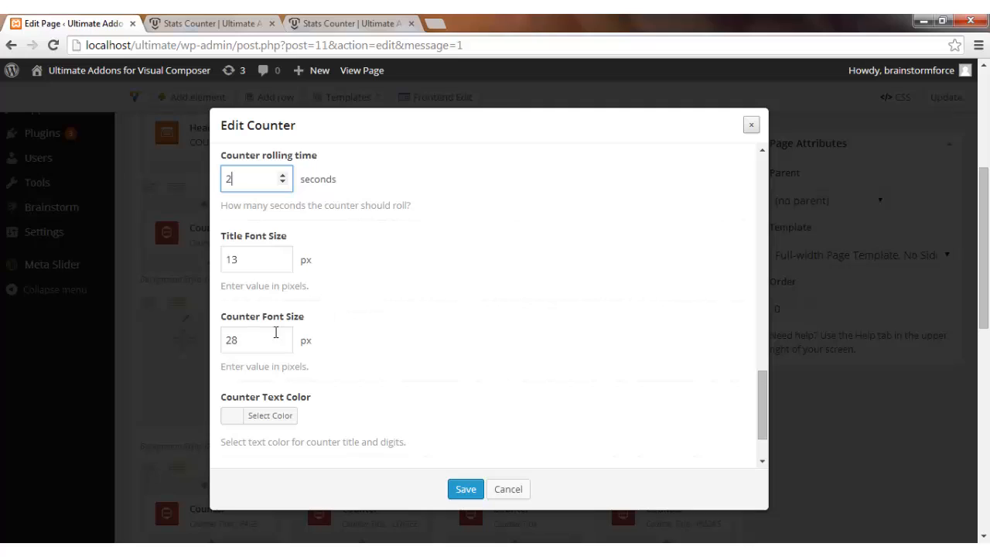
pyautogui.scroll(-1, 248, 258)
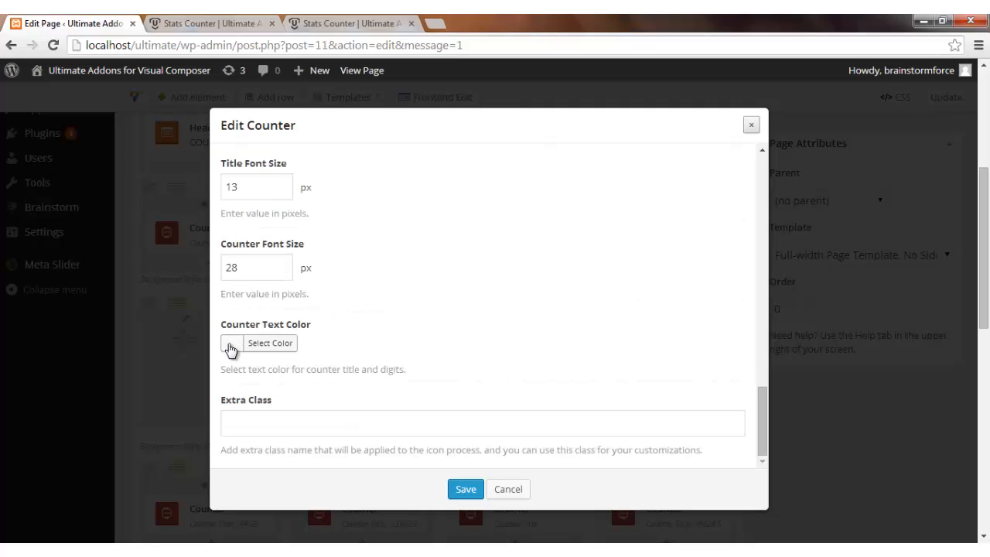
# - Inspect the colour picker for the counter text color, close it without choosing a colour, and look back through the counter's settings
pyautogui.click(230, 348)
pyautogui.scroll(-2, 230, 348)
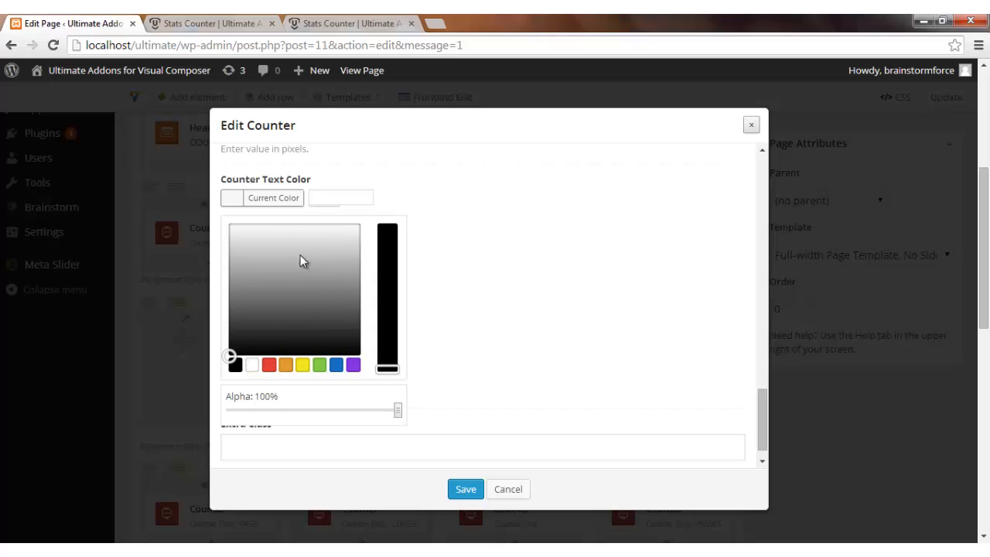
pyautogui.click(288, 200)
pyautogui.scroll(-1, 315, 348)
pyautogui.scroll(6, 443, 328)
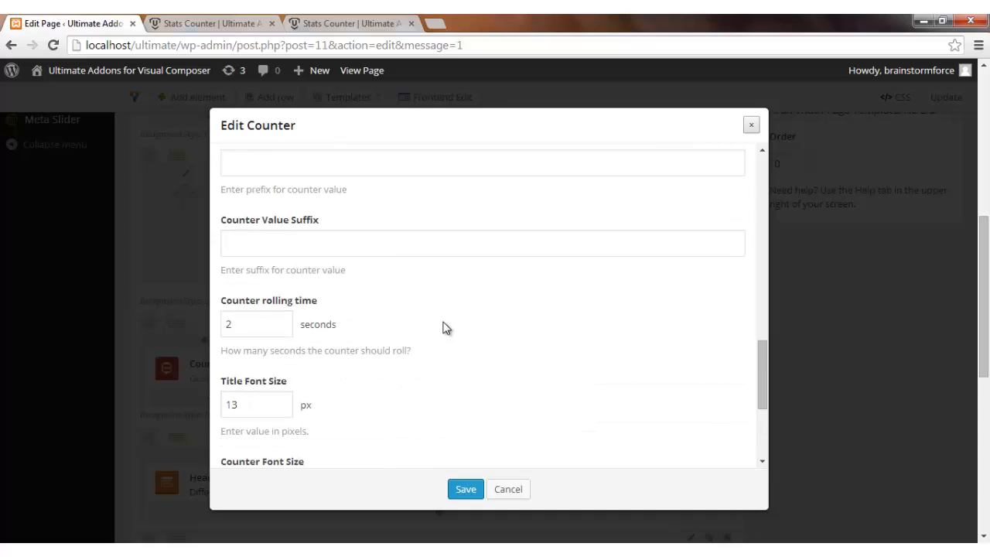
pyautogui.scroll(4, 435, 278)
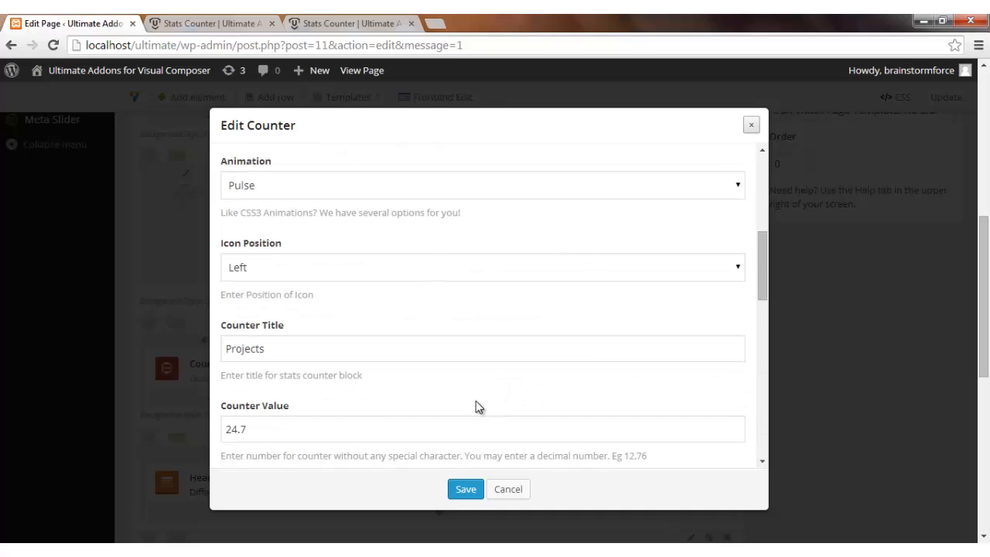
# - Save the Projects counter and switch to the Stats Counter preview
pyautogui.click(466, 490)
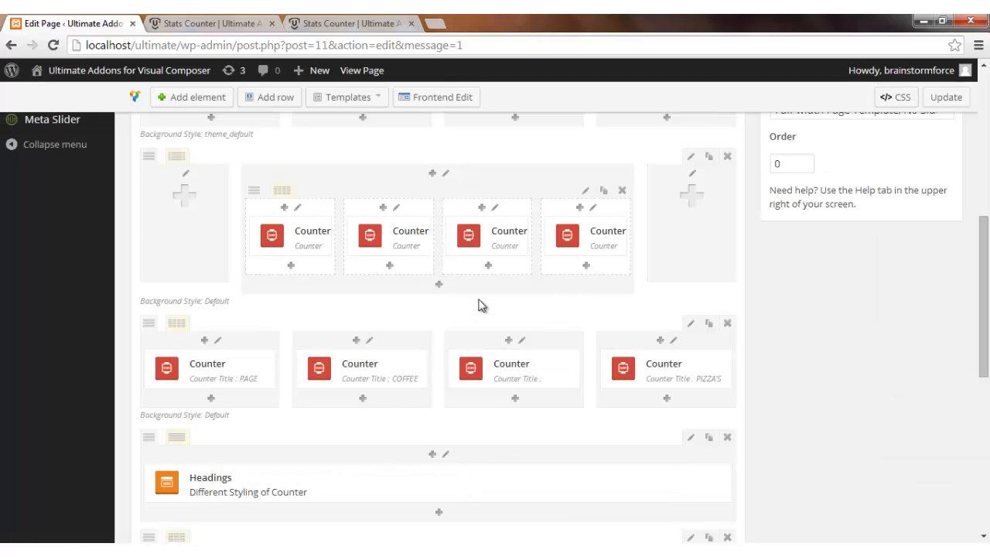
pyautogui.scroll(2, 479, 305)
pyautogui.hotkey('ctrl', 'Tab')
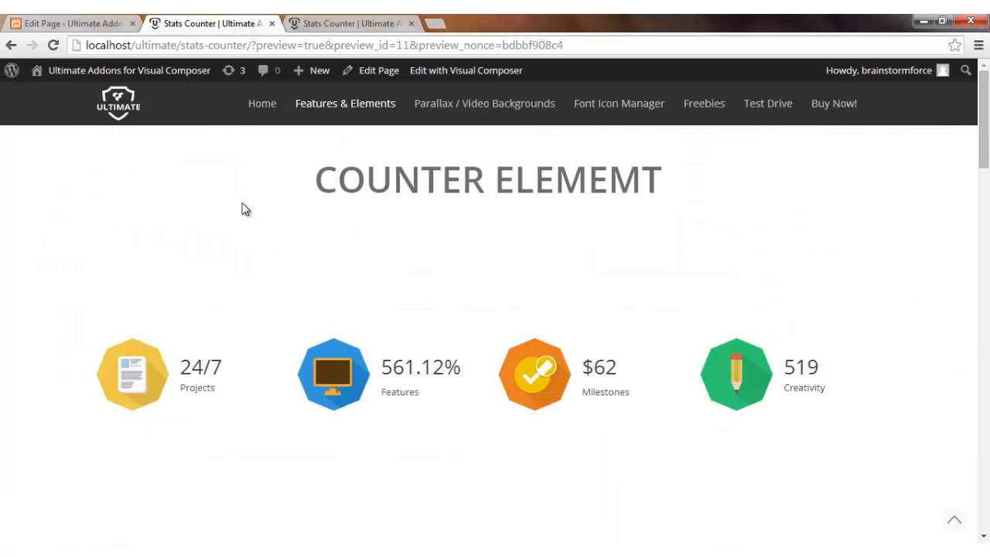